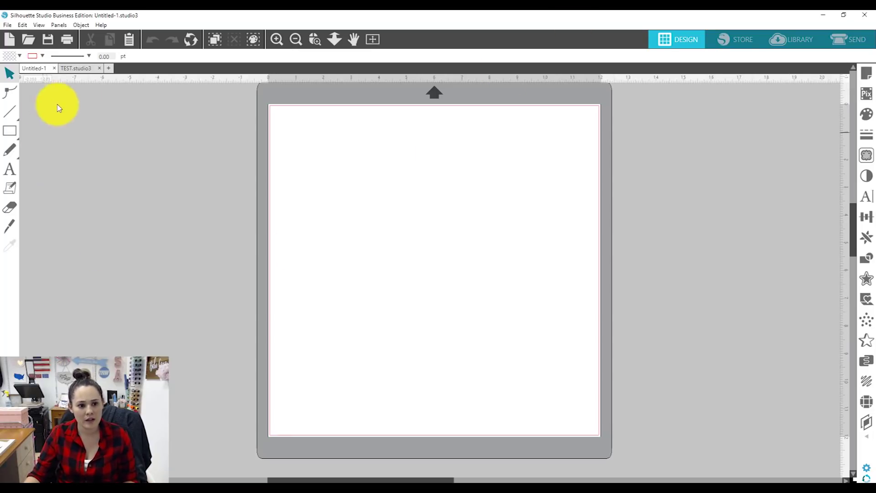
Step: Switch to the TEST.studio3 document and add the text "Let's" in the empty area beside the mat
left_click(80, 69)
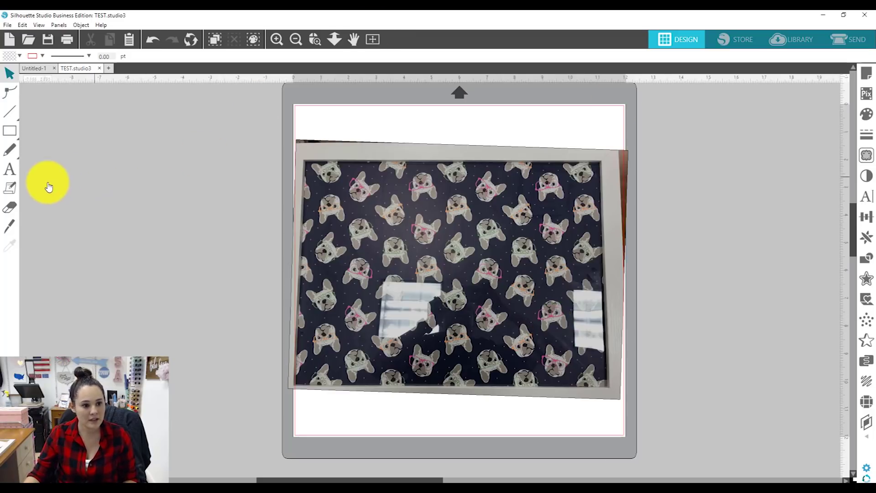
left_click(10, 173)
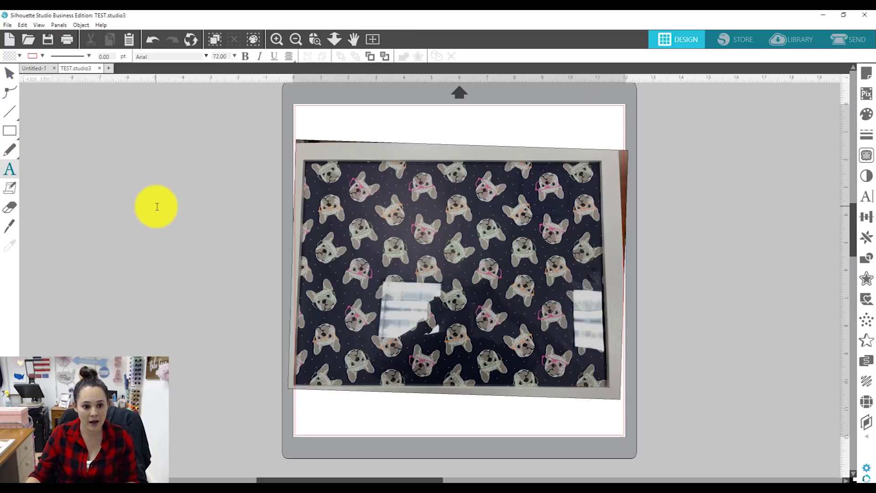
left_click(156, 207)
type("Let's")
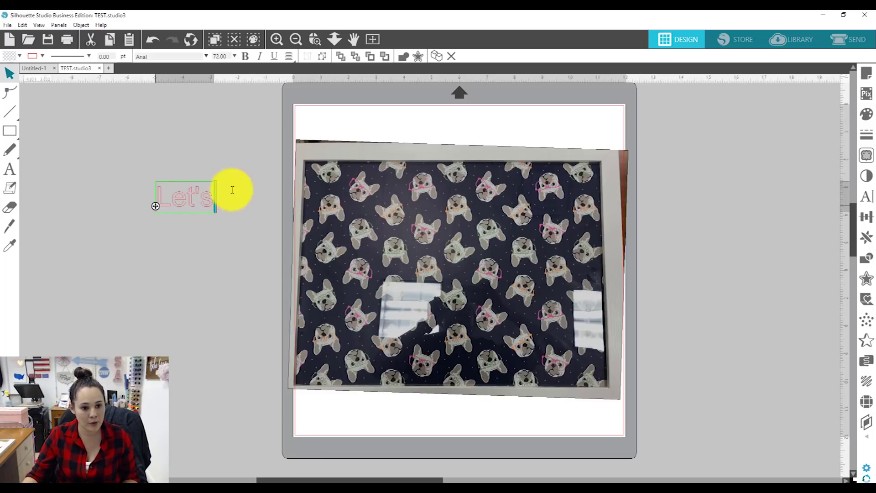
Step: Change the font of the "Let's" text to itsadzokeS01
left_click_drag(231, 187, 153, 191)
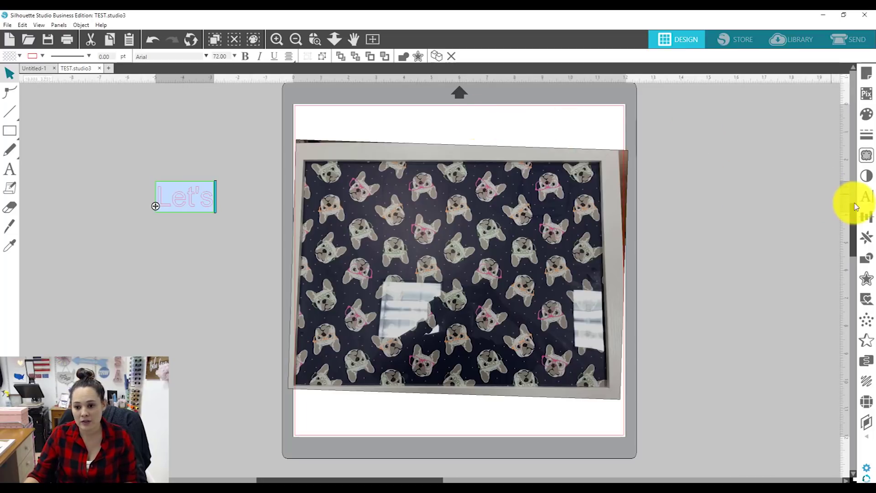
left_click(867, 197)
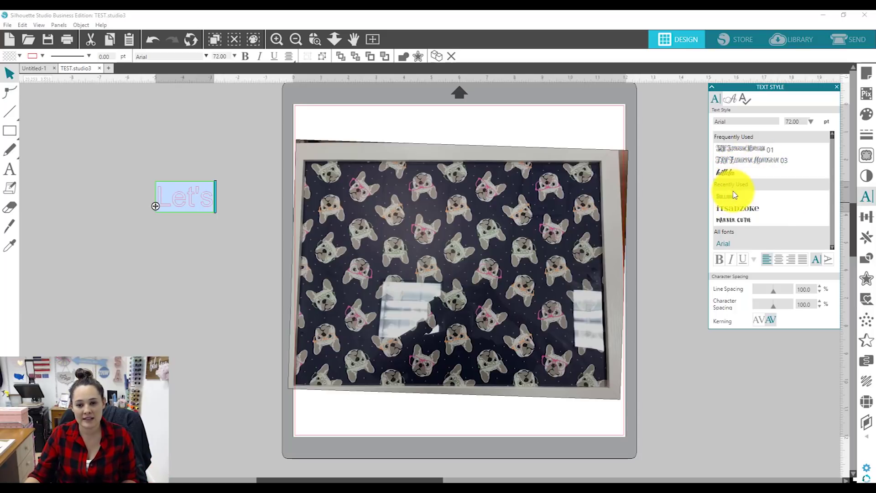
left_click(734, 211)
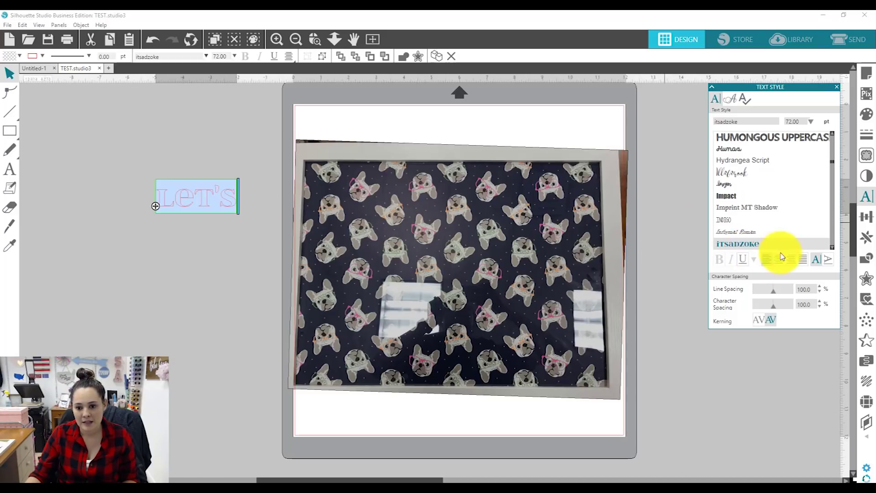
scroll(760, 225, "down", 1)
scroll(760, 224, "down", 1)
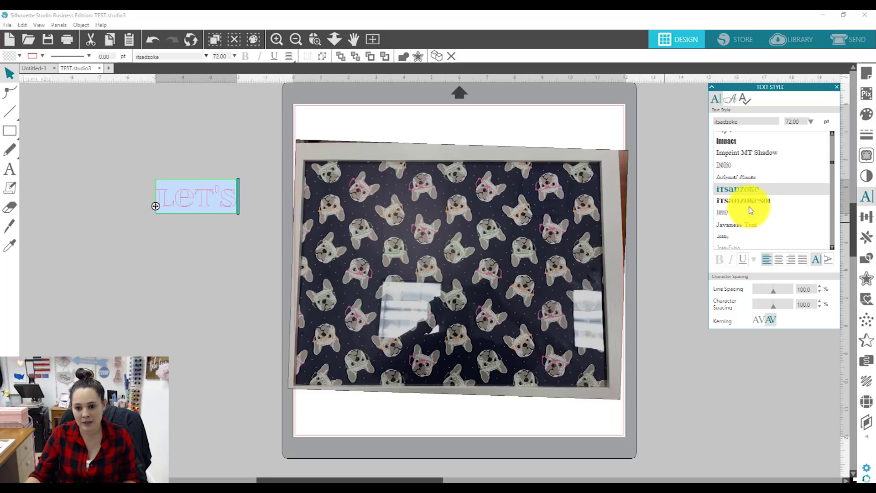
left_click(750, 200)
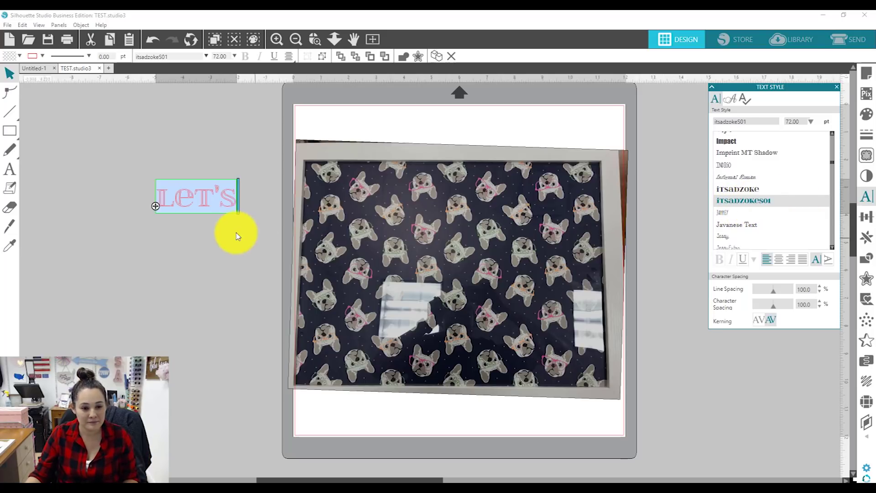
Step: Enlarge the "Let's" text to about 4.4 in wide and give it a tan fill
left_click(234, 208)
left_click_drag(238, 217, 282, 235)
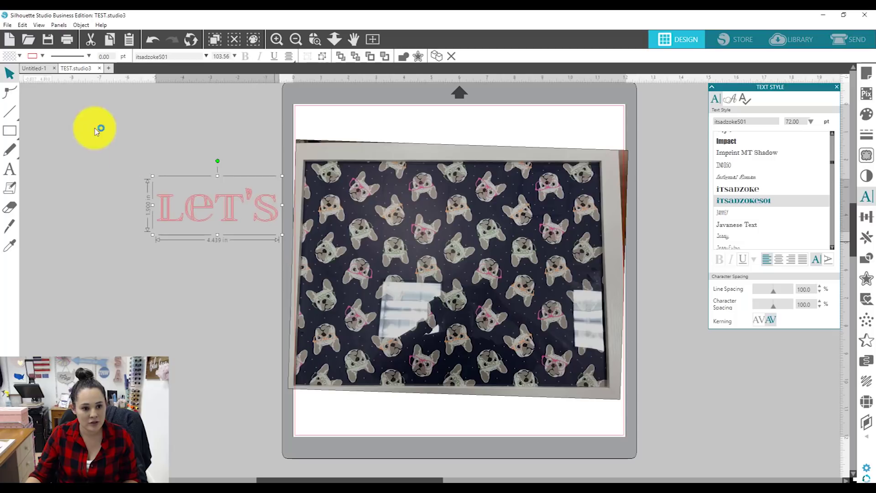
left_click(20, 56)
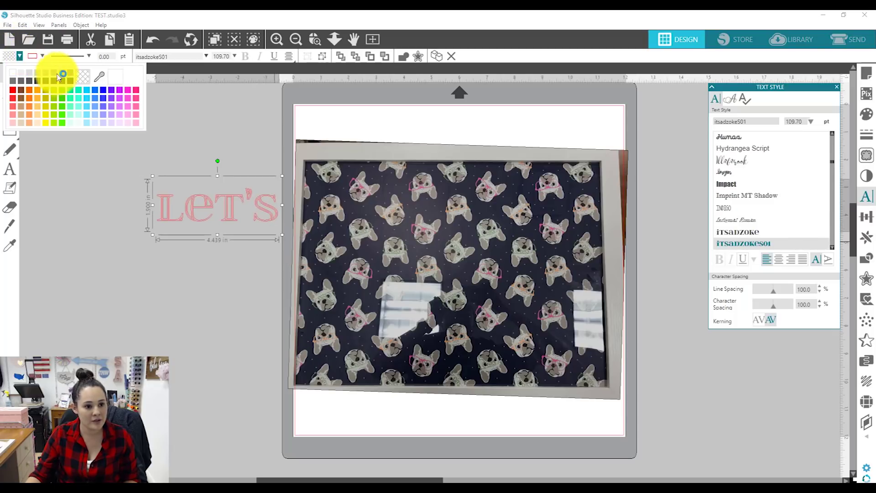
left_click(27, 120)
left_click(124, 286)
Step: Try the "Let's" text over the framed dog-fabric photo and move it back off the mat
left_click_drag(187, 203, 423, 228)
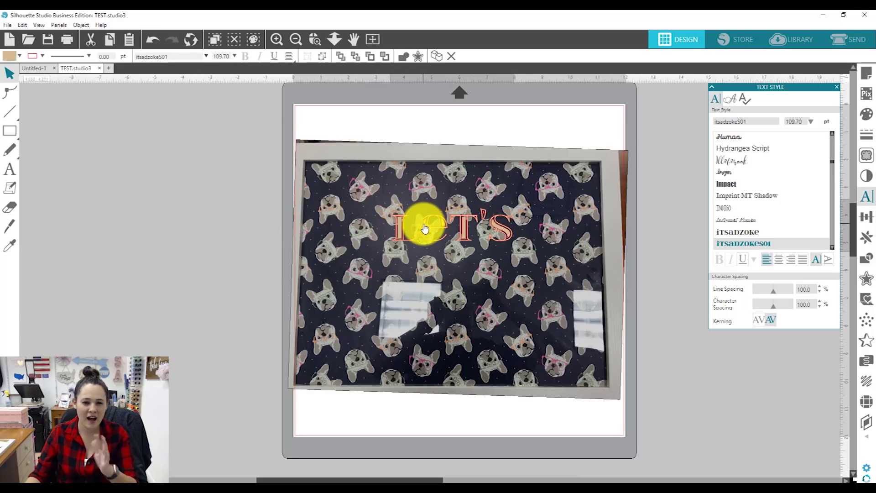
left_click(424, 228)
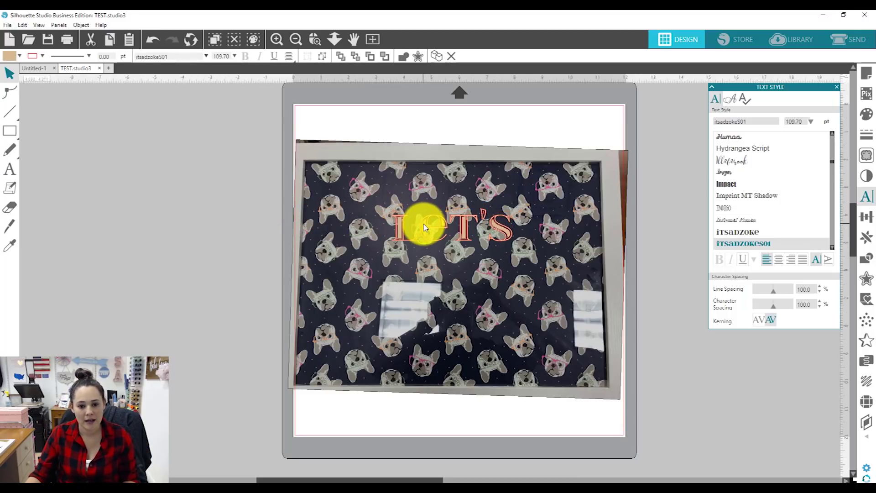
left_click_drag(409, 229, 181, 214)
left_click(181, 214)
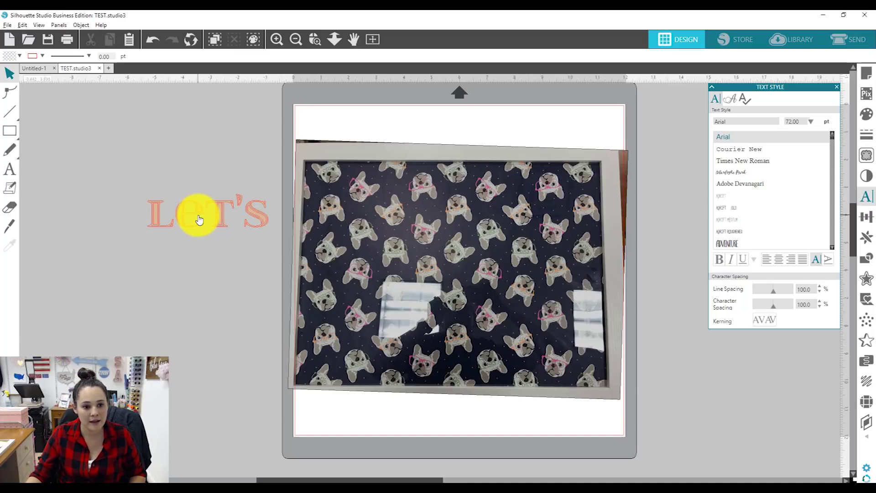
Step: Duplicate the "Let's" text directly below the original and change the copy to read "Pawty"
left_click_drag(200, 214, 200, 265)
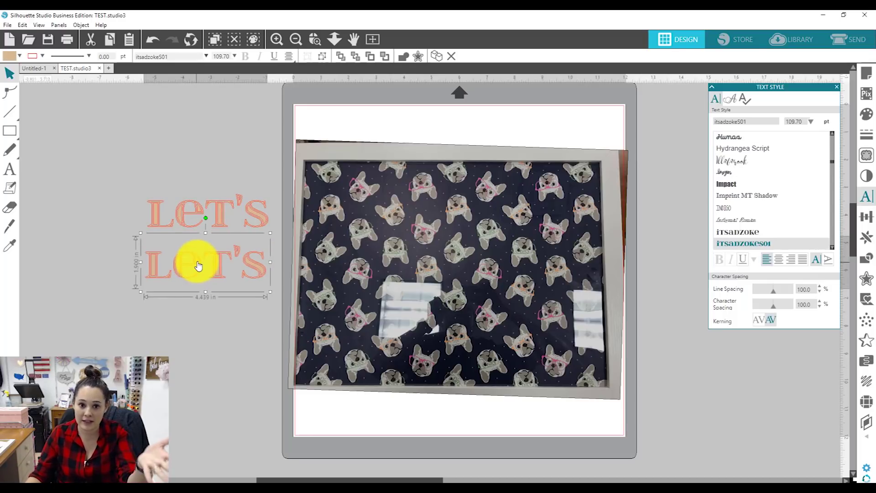
double_click(196, 263)
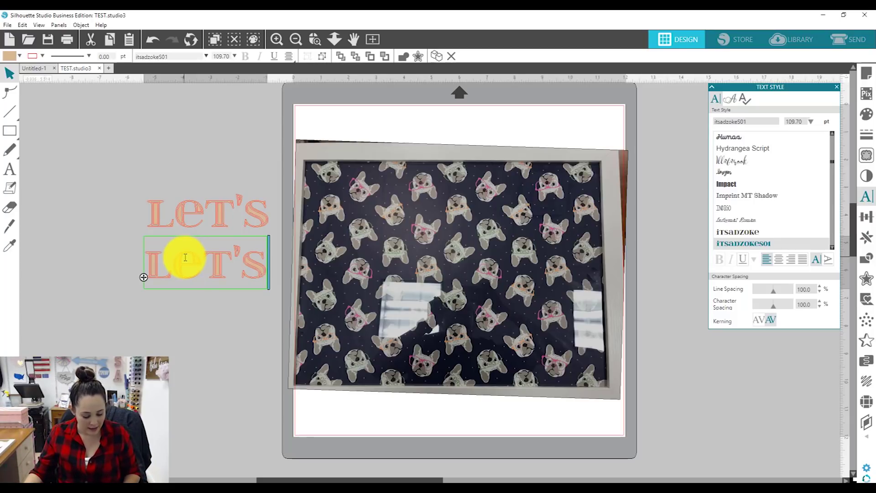
key("ctrl+a")
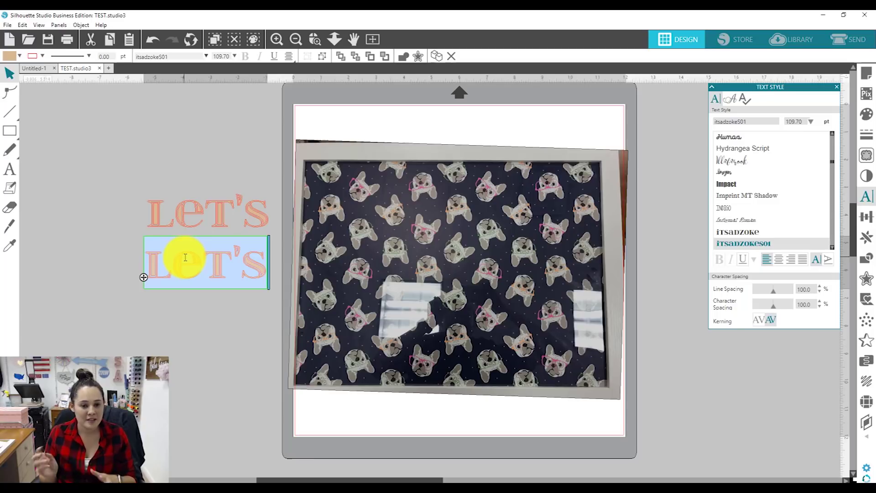
type("Paw")
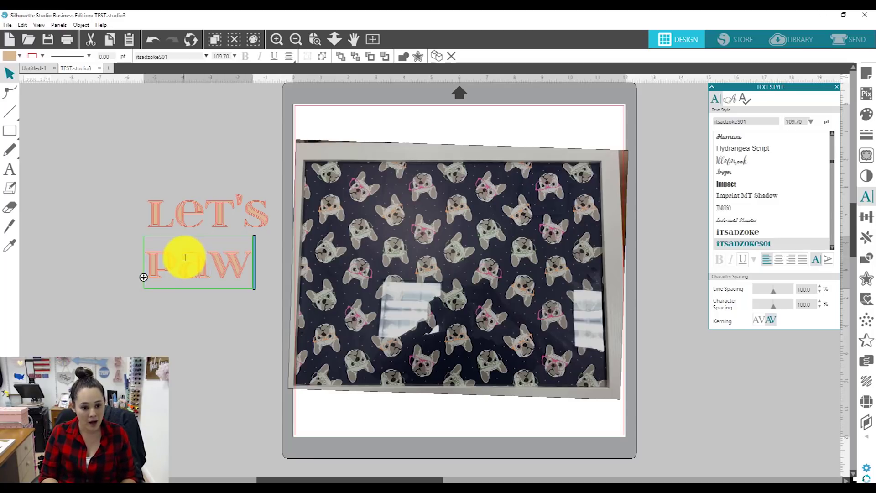
type("ty")
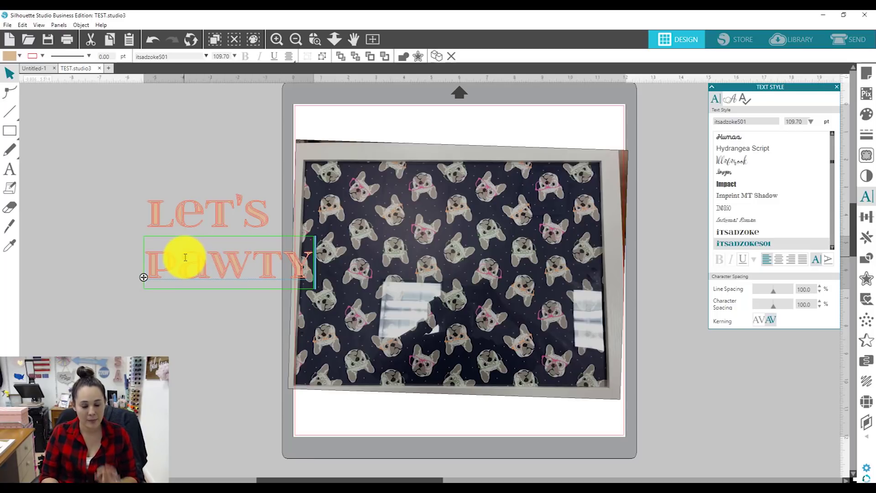
left_click(205, 153)
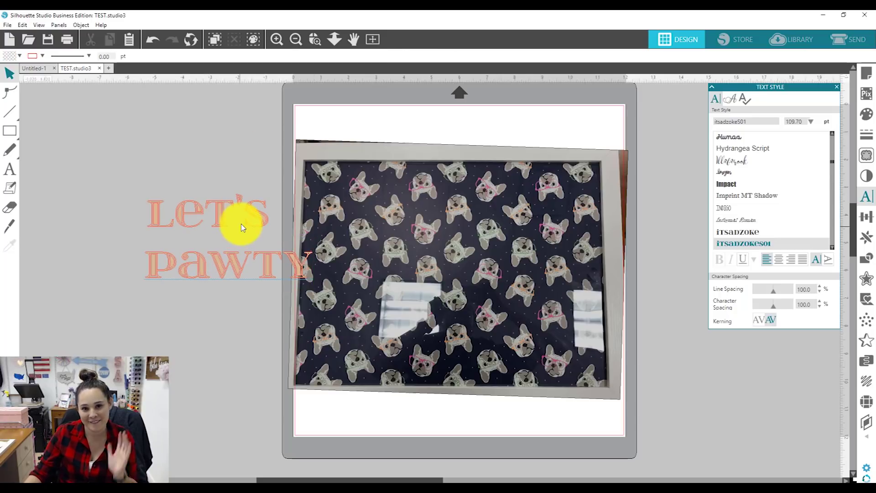
Step: Move "Pawty" closer under "Let's", align both words by their horizontal centers and shift them clear of the photo
left_click_drag(222, 264, 209, 261)
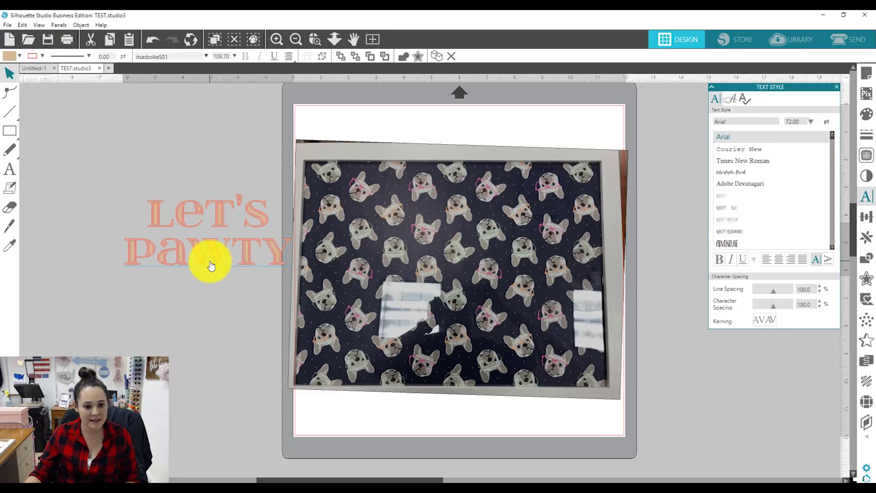
left_click_drag(185, 133, 197, 298)
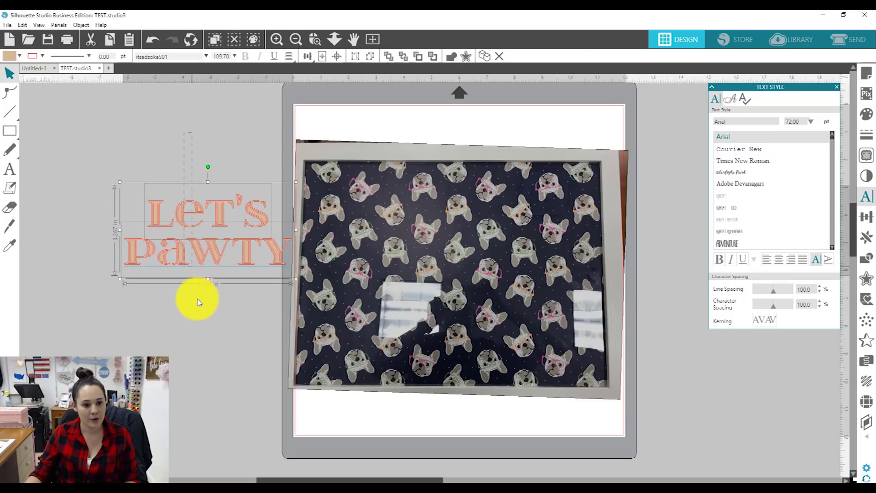
left_click(308, 57)
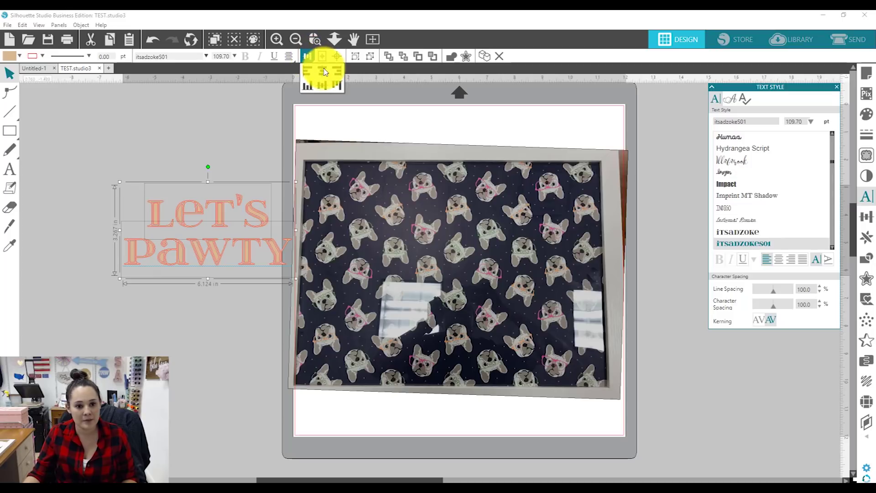
left_click(325, 71)
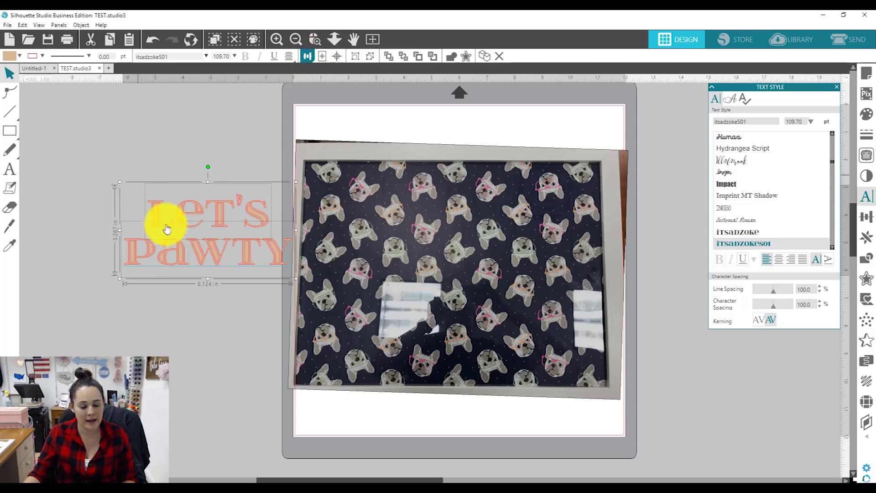
left_click_drag(177, 254, 153, 261)
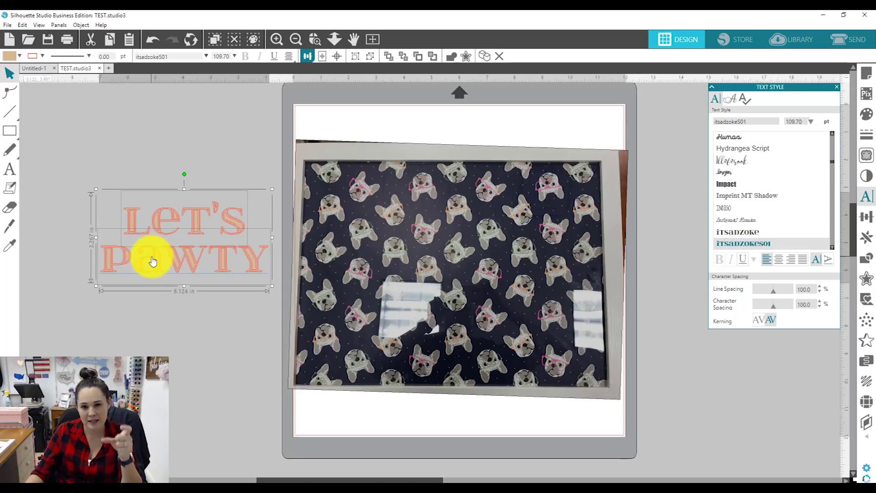
Step: Make the two words "Let's" and "Pawty" into one compound path
right_click(154, 261)
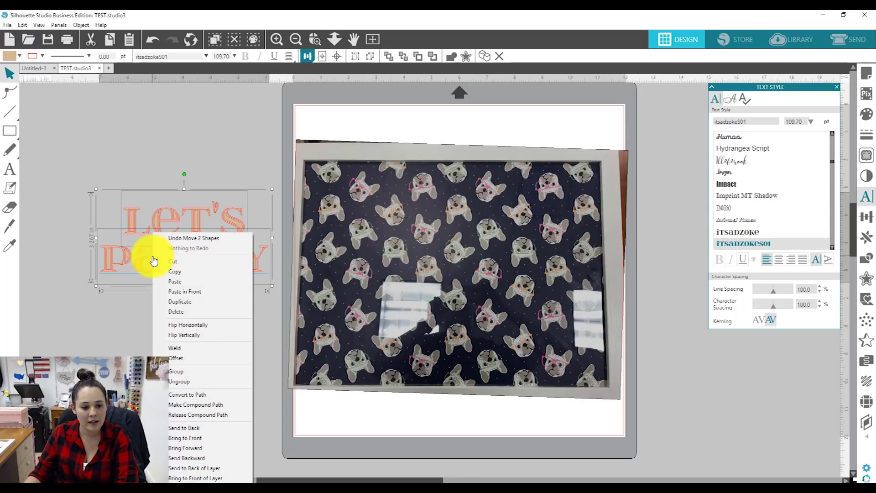
left_click(187, 405)
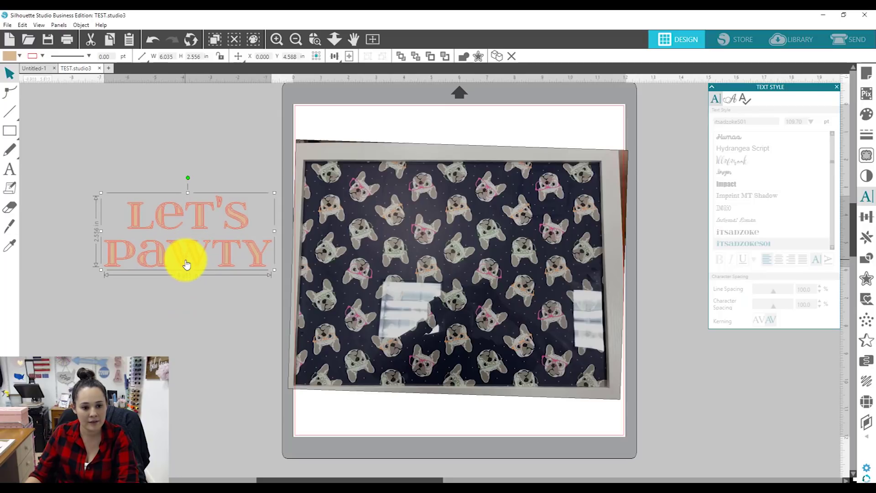
left_click(166, 206)
left_click(9, 92)
left_click(10, 73)
left_click(134, 217)
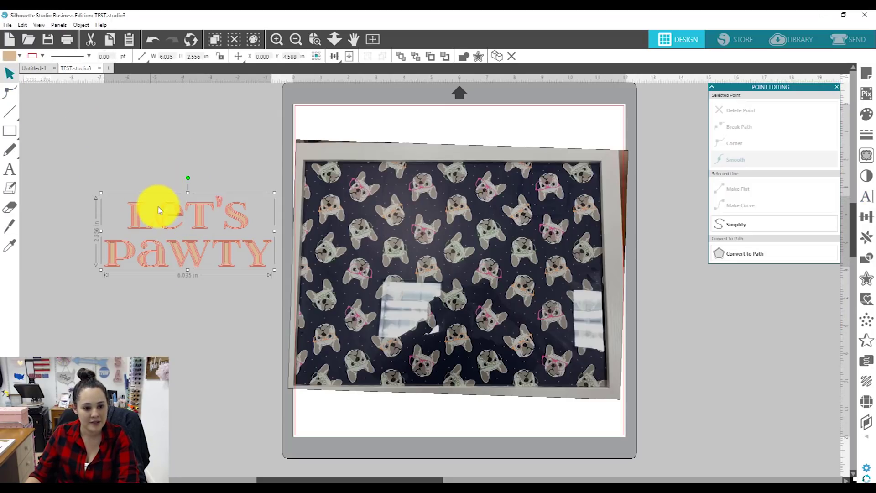
Step: Change the lettering's fill to a lighter tan and remove its red outline
left_click(20, 56)
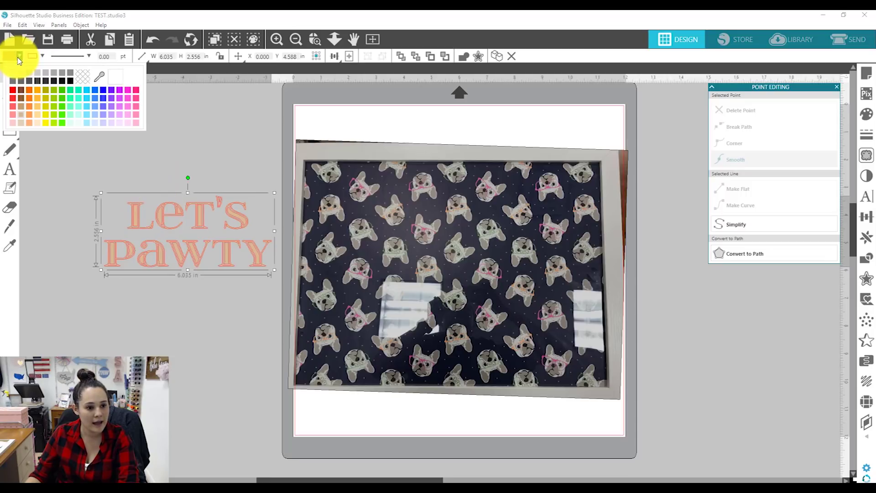
left_click(20, 114)
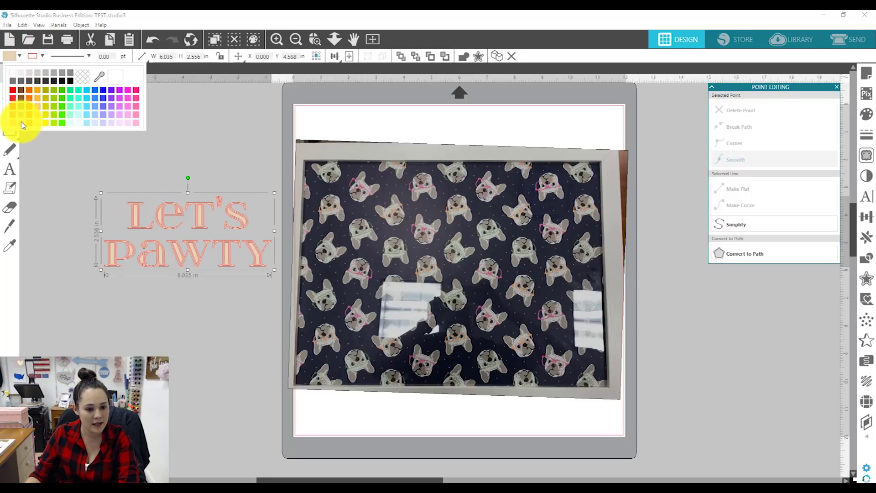
left_click(41, 56)
left_click(42, 55)
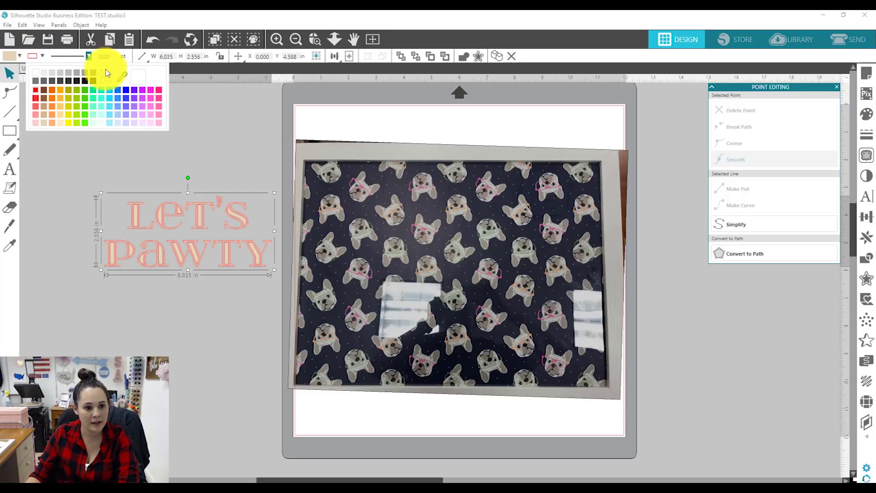
Step: Place the lettering over the framed dog-fabric photo and enlarge it to about 6.96 by 2.95 in
left_click_drag(160, 218, 412, 248)
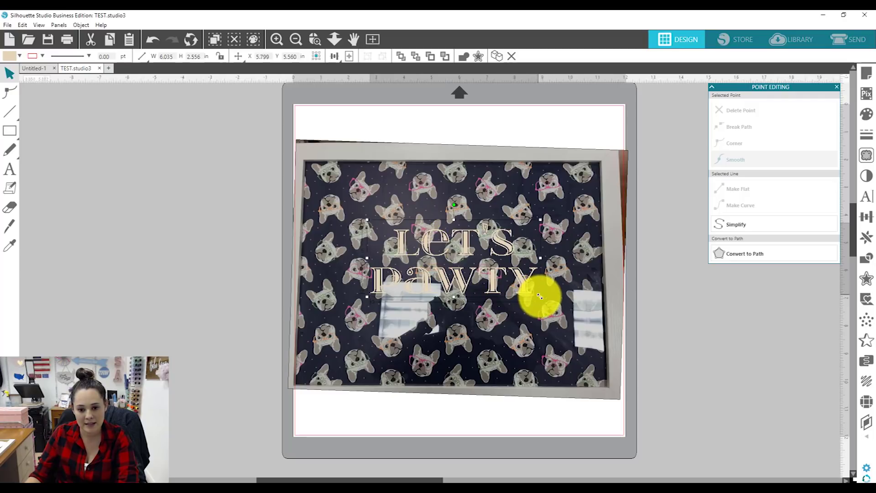
mouse_move(541, 297)
left_mouse_down()
mouse_move(565, 312)
mouse_move(532, 295)
left_mouse_up()
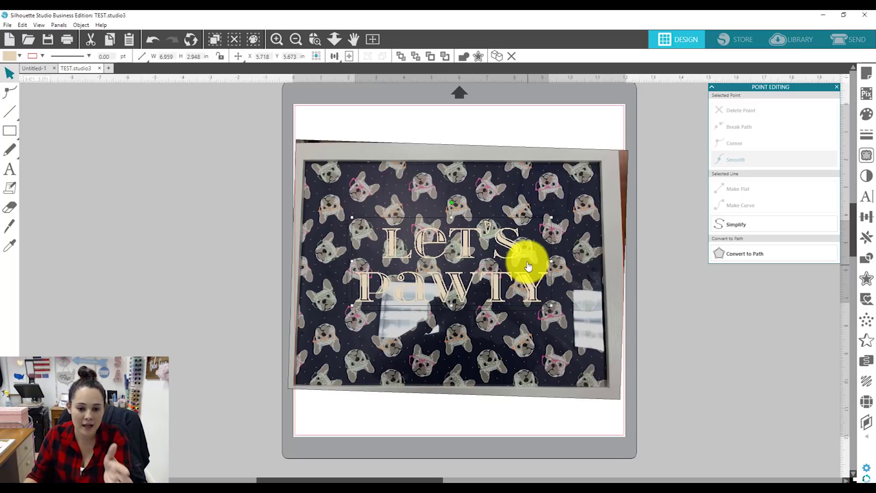
key("super")
left_click(188, 134)
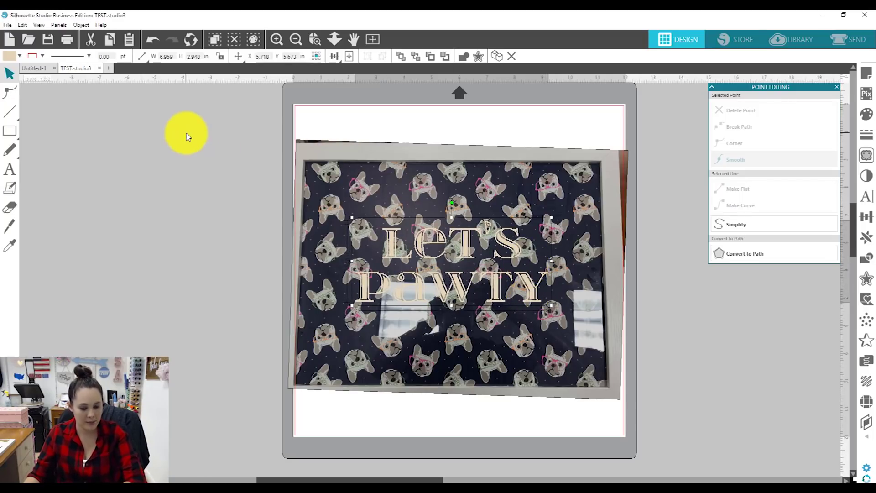
left_click(464, 253)
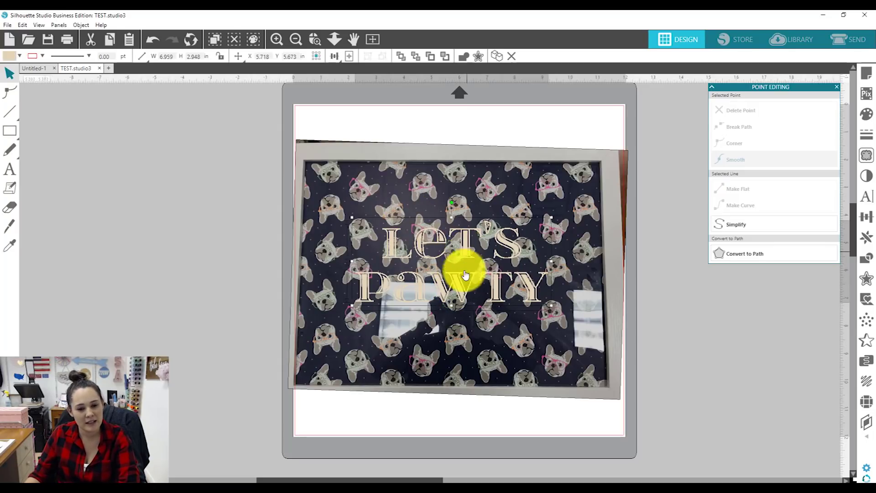
Step: Move the dog-fabric photo off the mat and place the "Let's Pawty" lettering on the empty page
left_click_drag(452, 290, 196, 227)
left_click_drag(552, 306, 872, 370)
left_click_drag(212, 231, 456, 247)
left_click(456, 252)
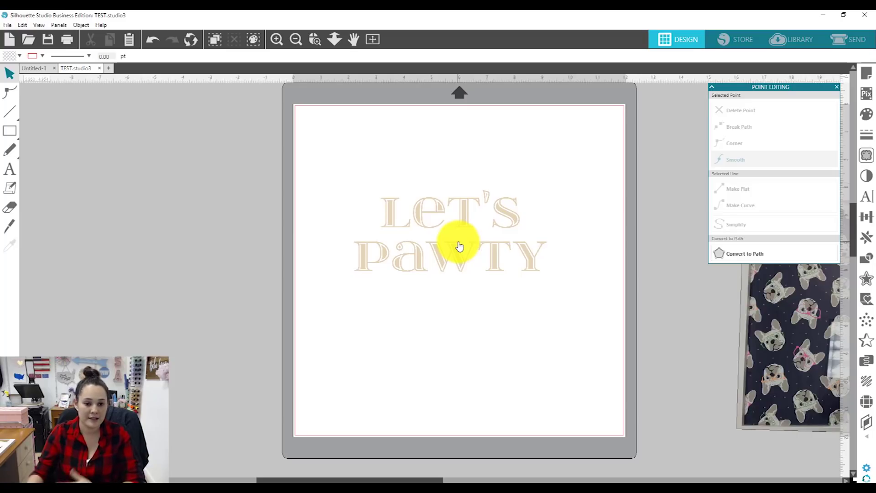
Step: Create a rounded-corner offset of 0.08 in around the "Let's Pawty" lettering
left_click(459, 253)
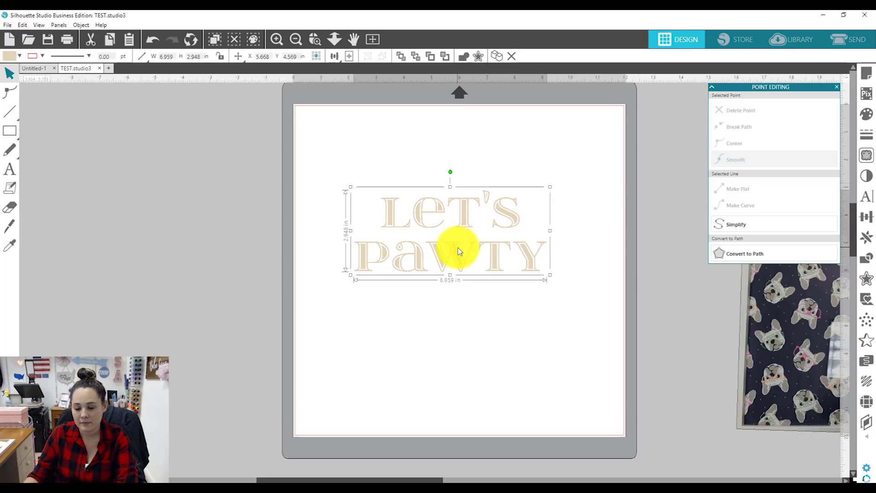
left_click(866, 280)
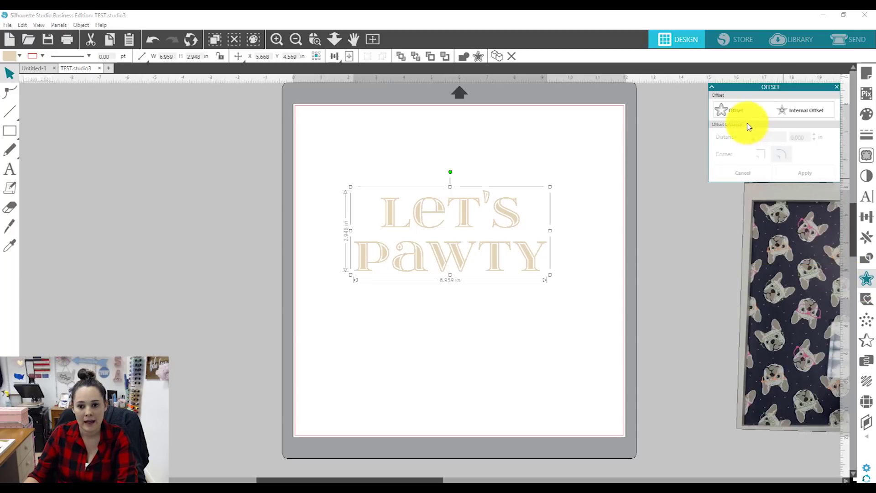
left_click(736, 115)
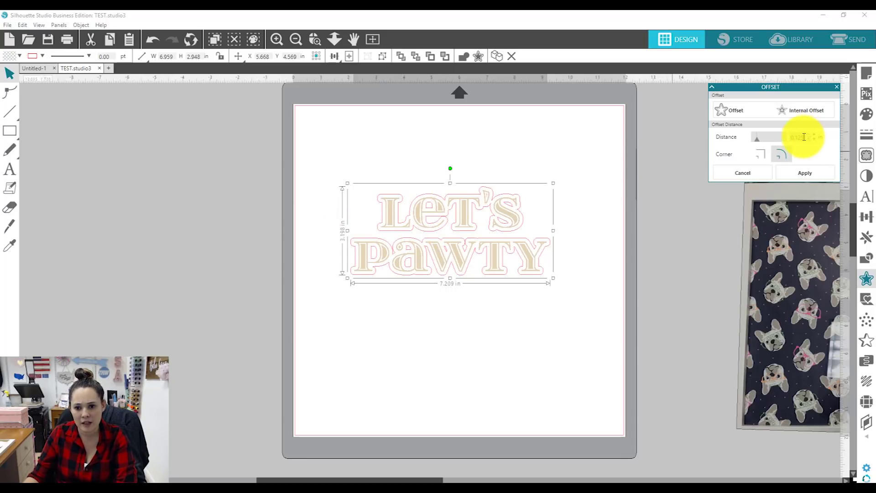
left_click(782, 143)
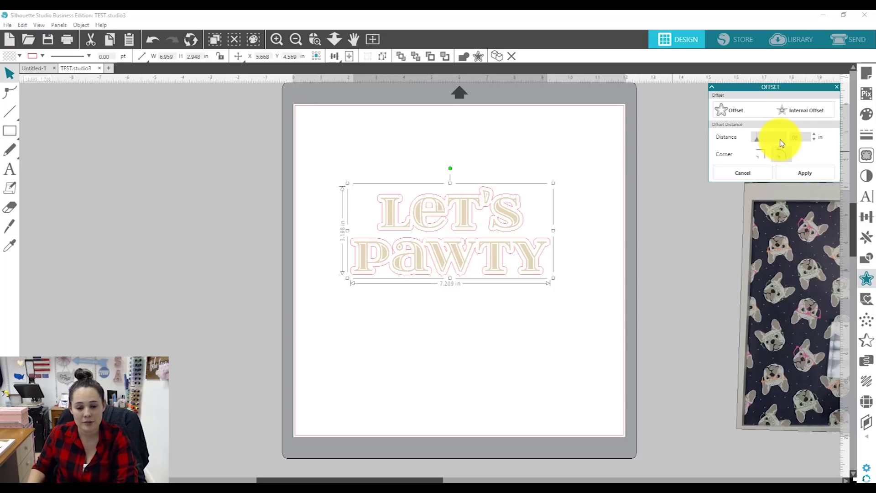
left_click(782, 143)
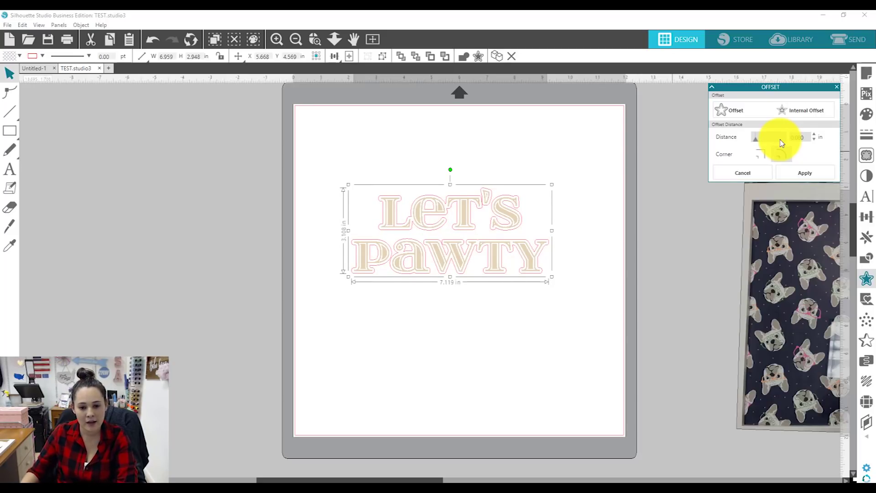
left_click(805, 175)
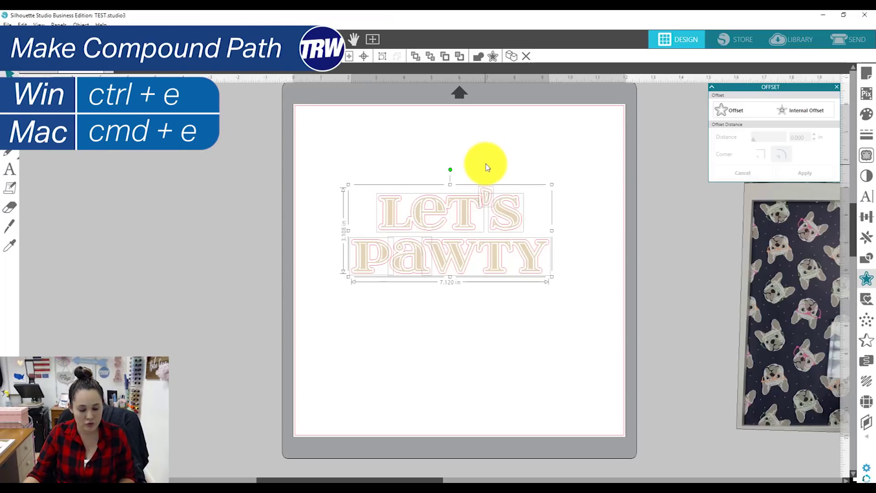
Step: Make the lettering's offset outline one compound path and fill it white
key("ctrl+e")
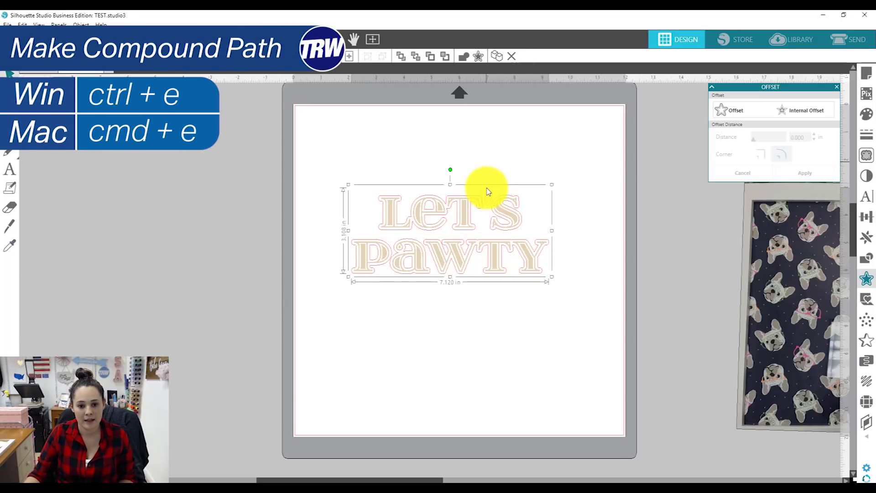
left_click_drag(484, 211, 479, 270)
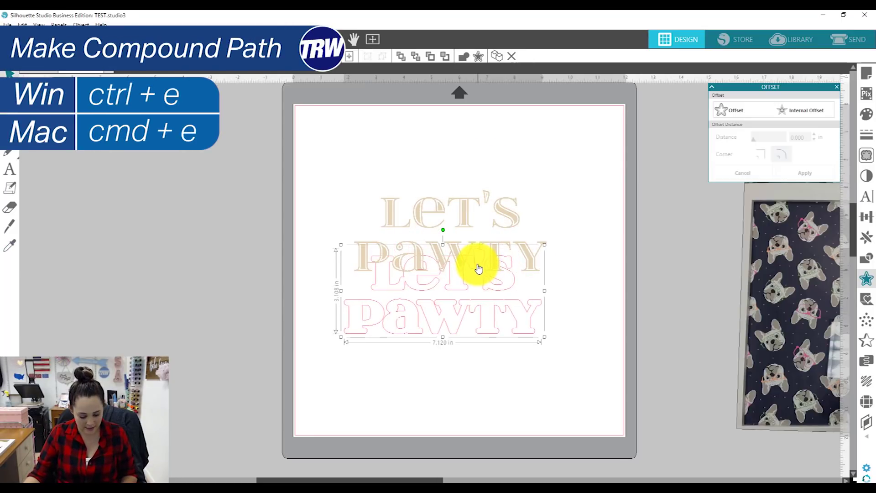
key("ctrl+z")
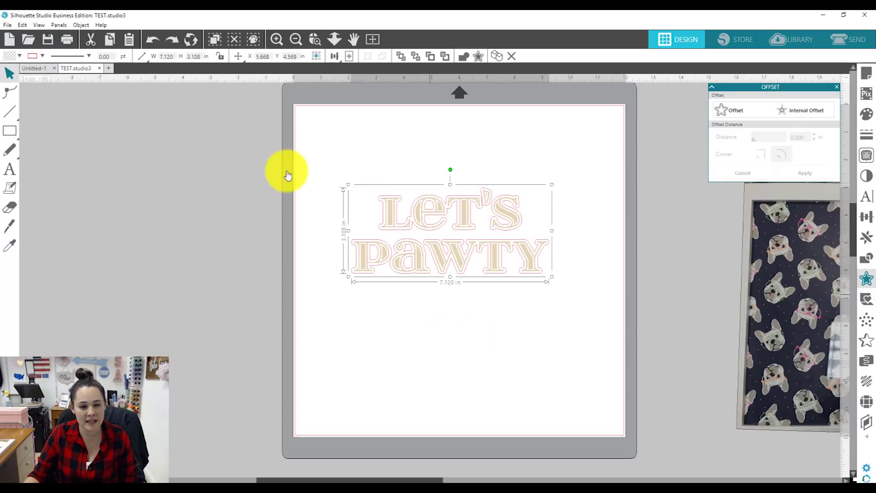
left_click(19, 56)
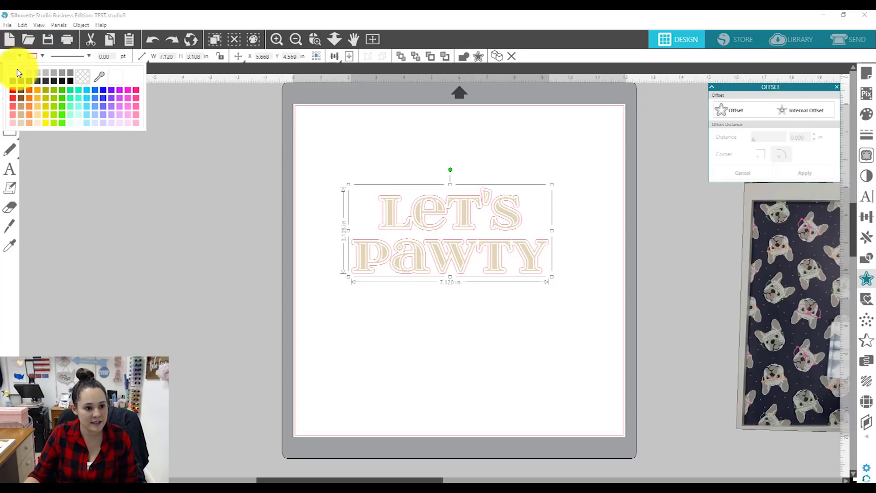
left_click(210, 82)
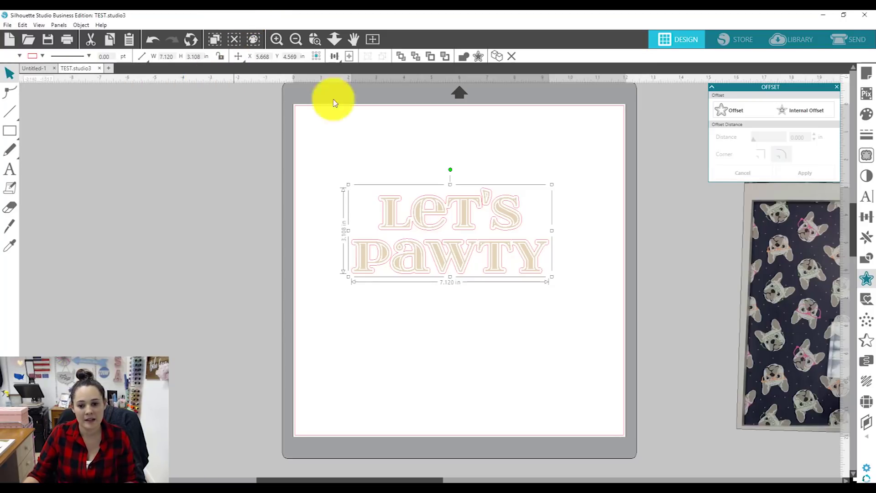
Step: Place the framed dog-fabric photo behind the lettering and enlarge it to 24 by 18 in
left_click(779, 290)
left_click_drag(436, 257, 336, 221)
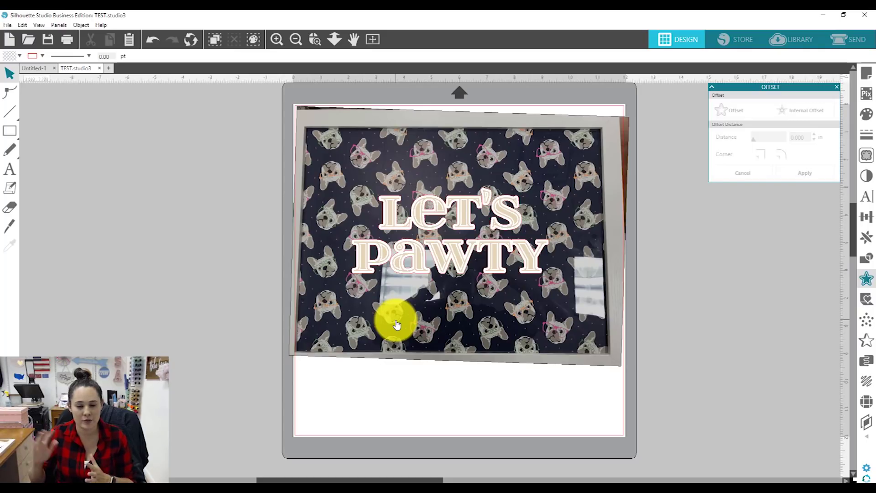
left_click(349, 254)
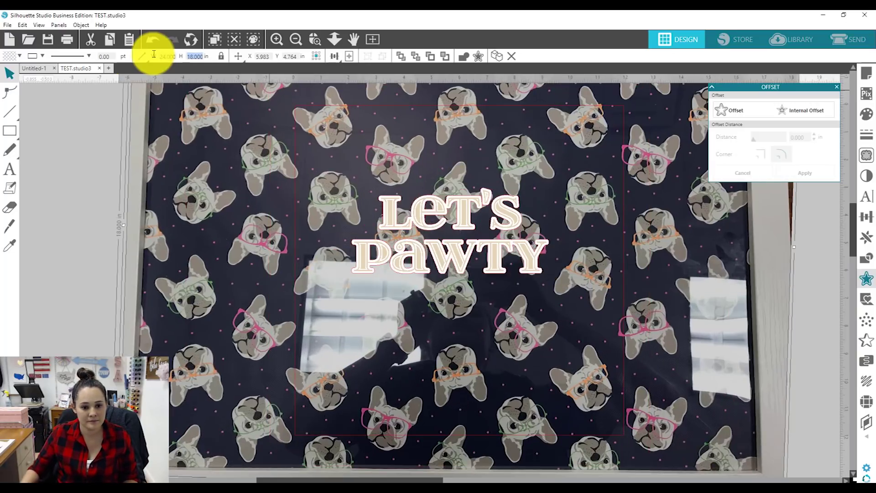
left_click(296, 39)
left_click(295, 39)
left_click(296, 40)
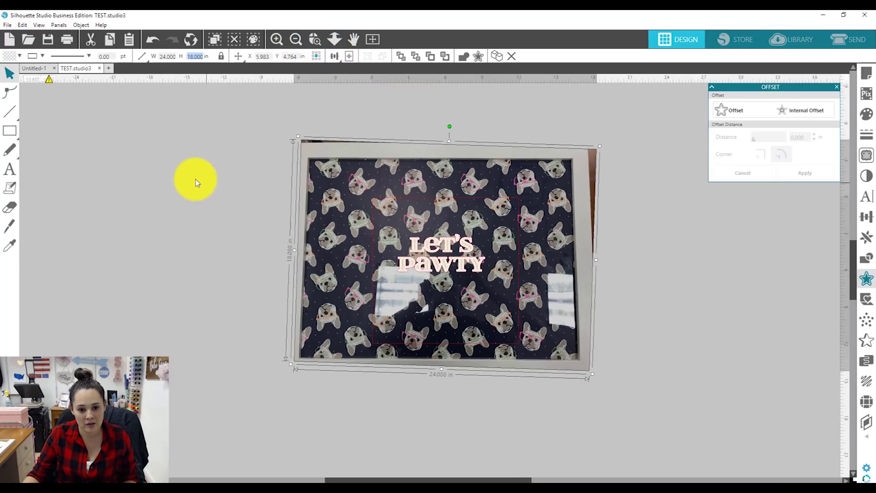
left_click(196, 183)
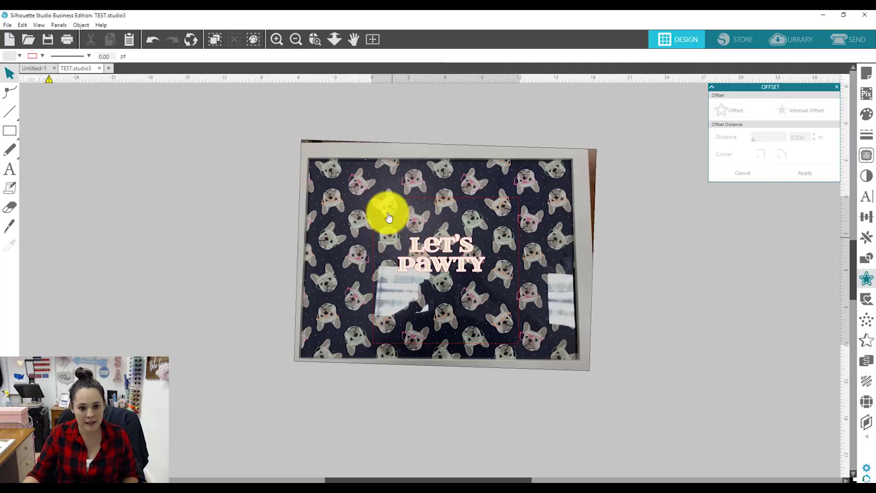
Step: Enlarge the lettering with its offset over the photo to about 15.95 by 6.96 in, and move the photo off the mat
left_click_drag(267, 155, 462, 348)
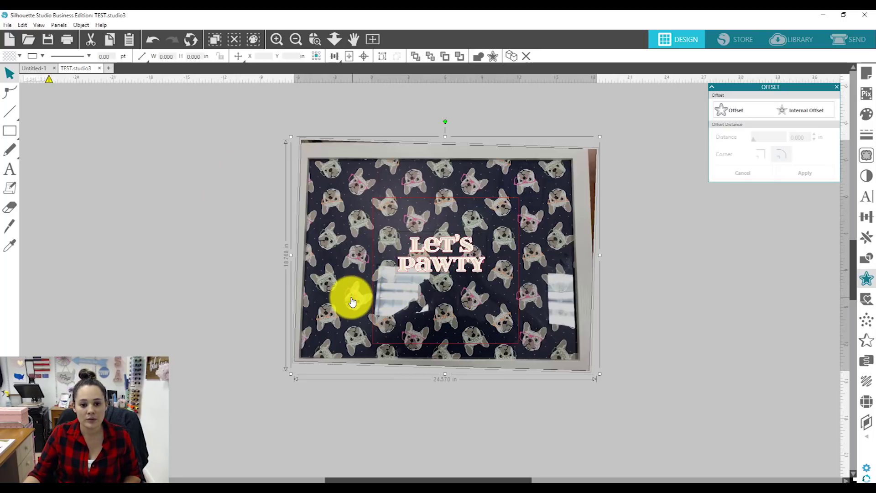
key("Tab")
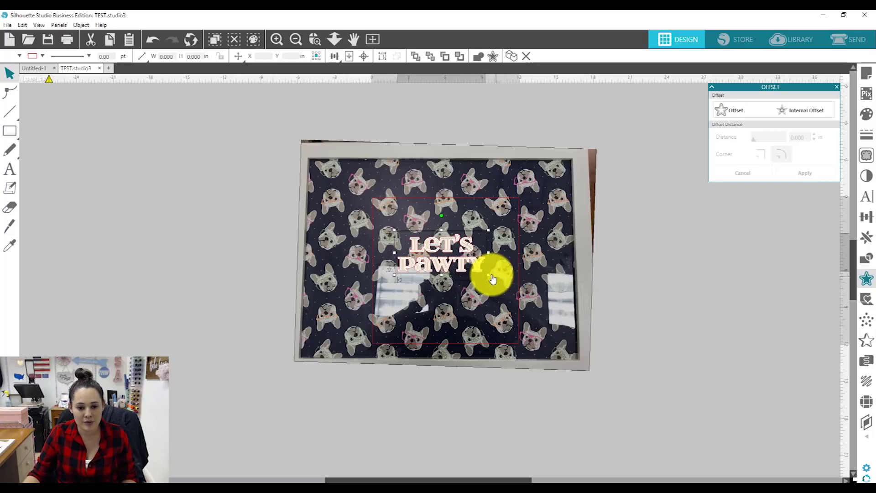
left_click_drag(487, 274, 573, 344)
left_click_drag(563, 313, 530, 286)
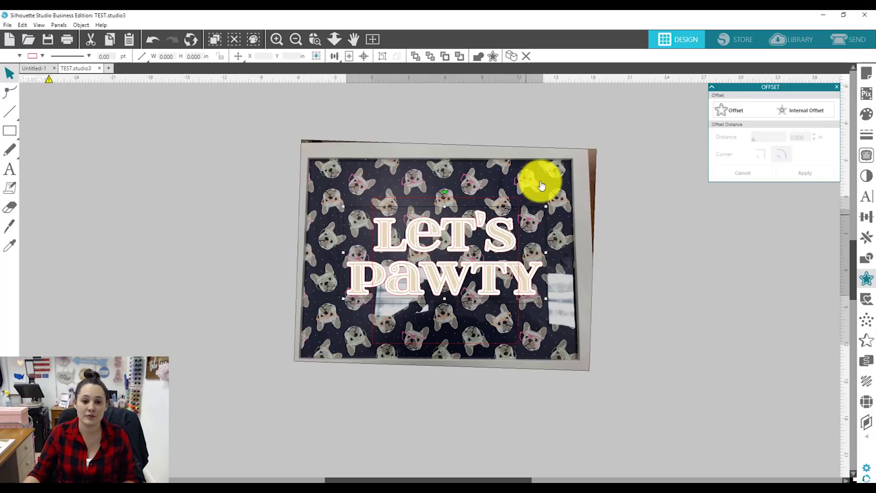
left_click_drag(548, 177, 205, 171)
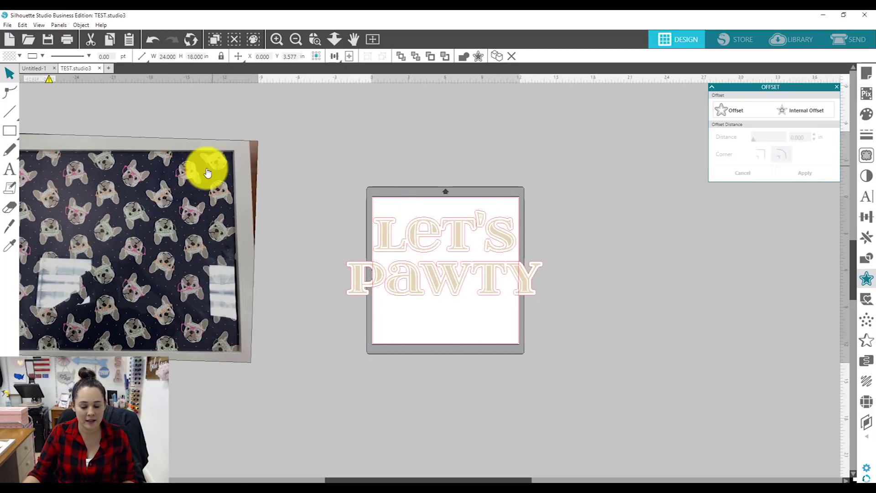
left_click(385, 149)
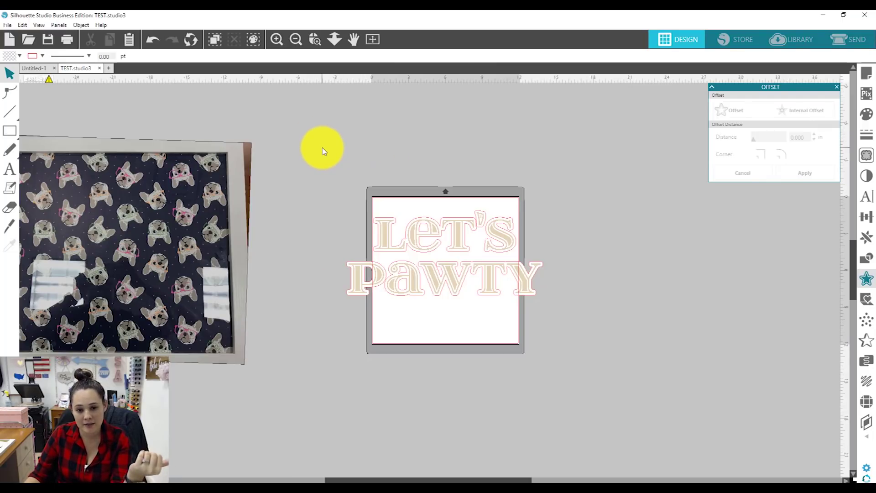
Step: Rotate the lettering and its offset 90 degrees clockwise and place them near the page's upper-left corner, overhanging its lower edge
left_click_drag(326, 152, 464, 309)
left_click_drag(363, 152, 444, 303)
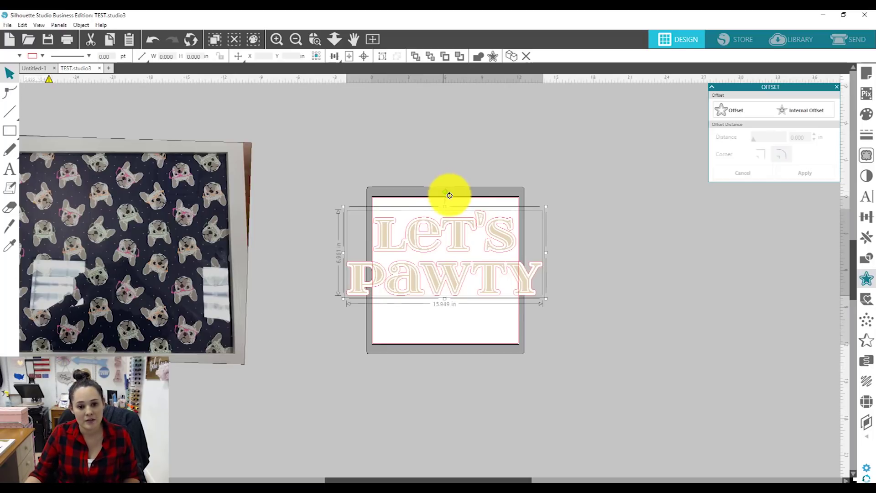
left_click_drag(449, 196, 474, 250)
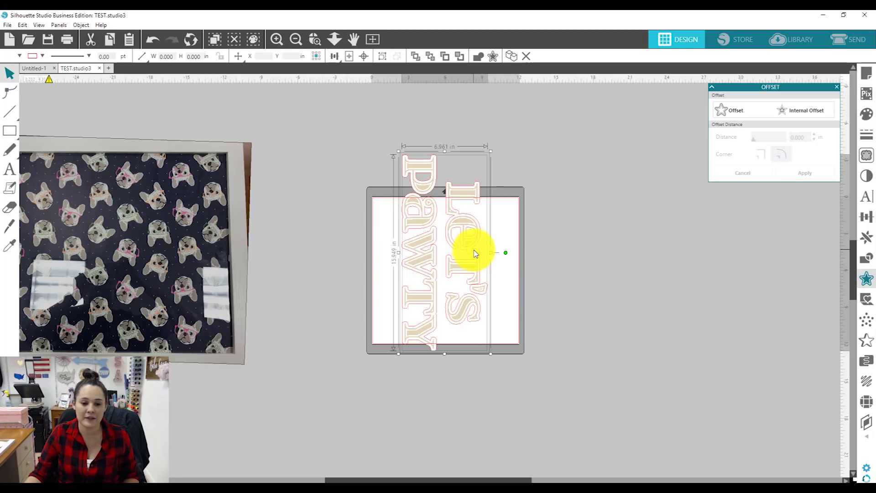
left_click_drag(435, 225, 414, 270)
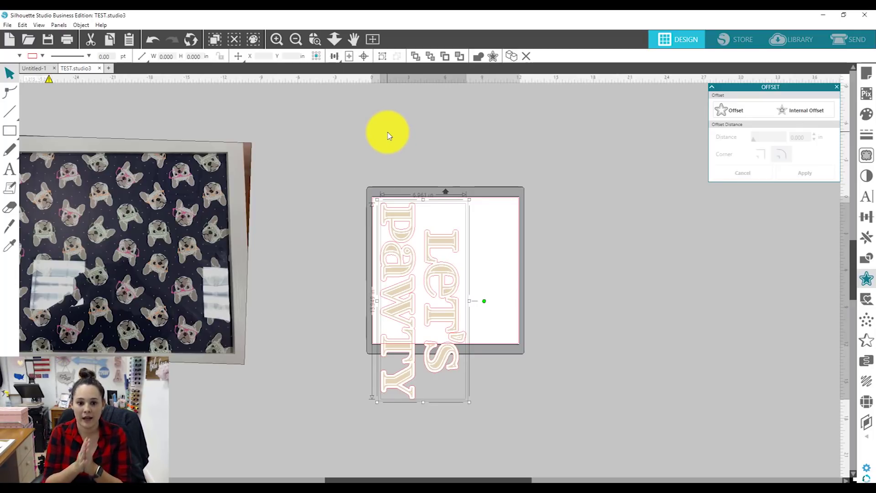
left_click(424, 141)
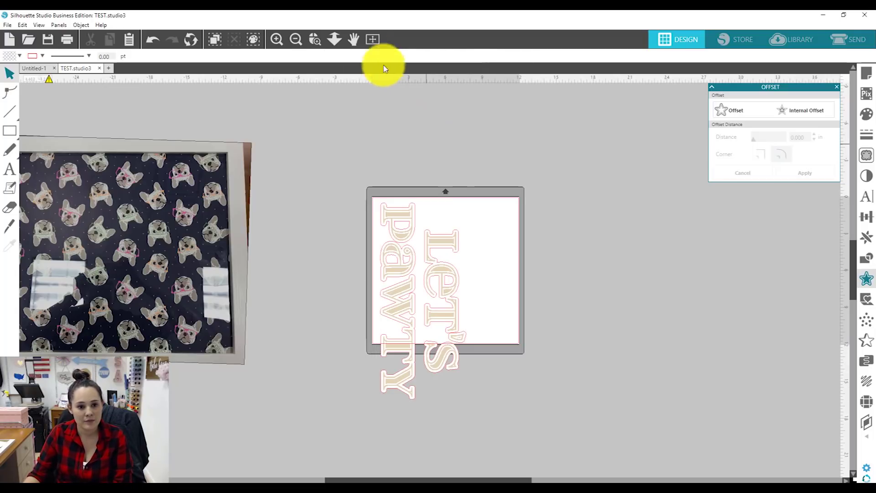
Step: Set a custom page size of 12 by 24 in with the cutting mat set to None
left_click(315, 39)
left_click_drag(409, 185, 518, 343)
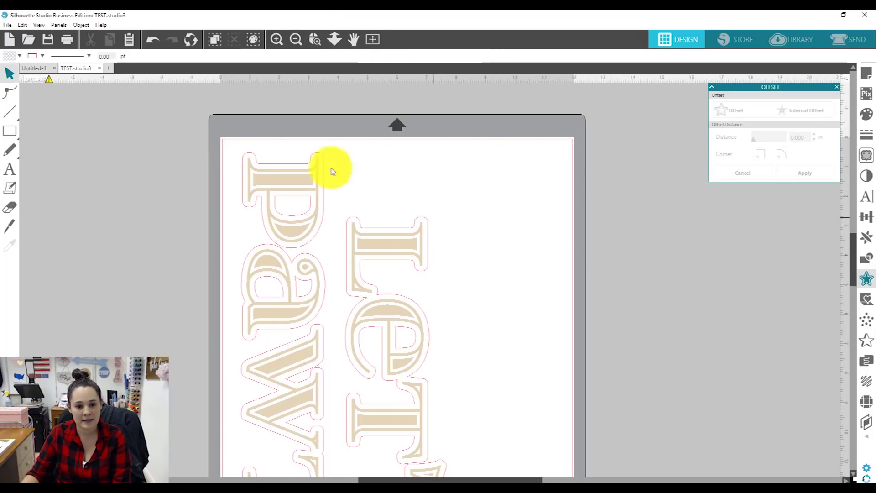
left_click(372, 40)
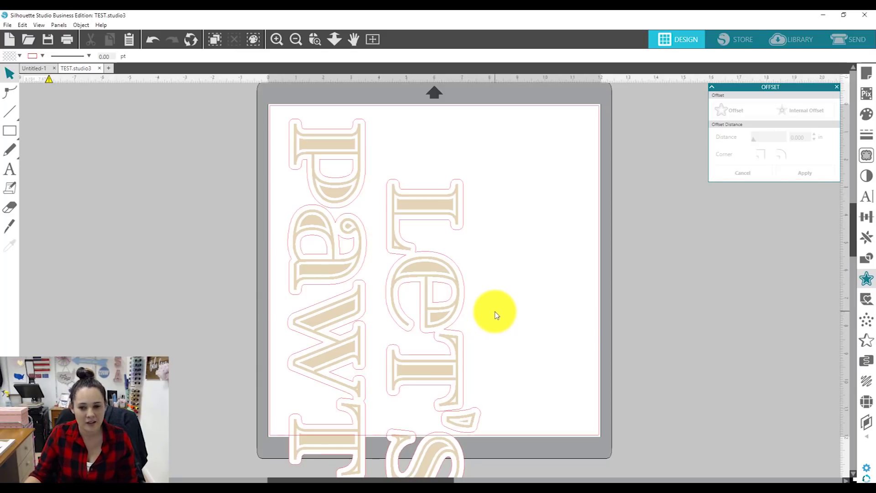
left_click(867, 74)
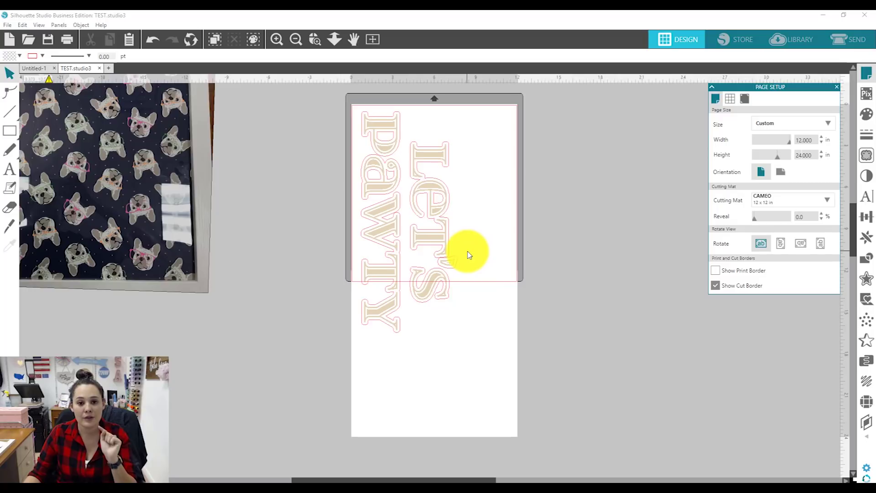
left_click(775, 205)
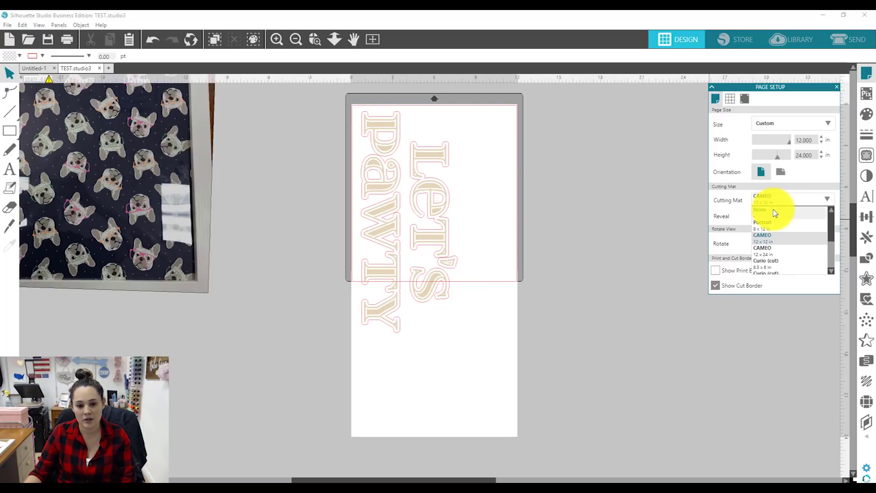
left_click(775, 210)
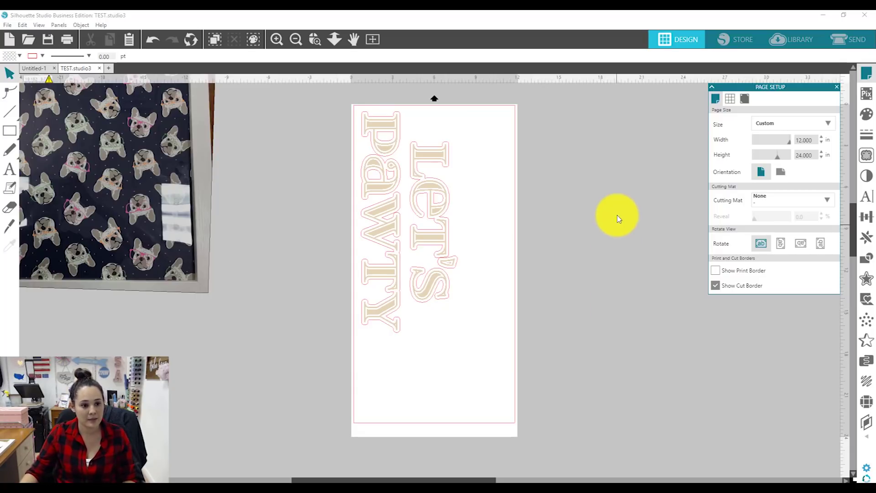
Step: Draw a rectangle about 0.79 by 1.75 in beside the word "Let's" and place a copy of it further down the page
left_click(9, 131)
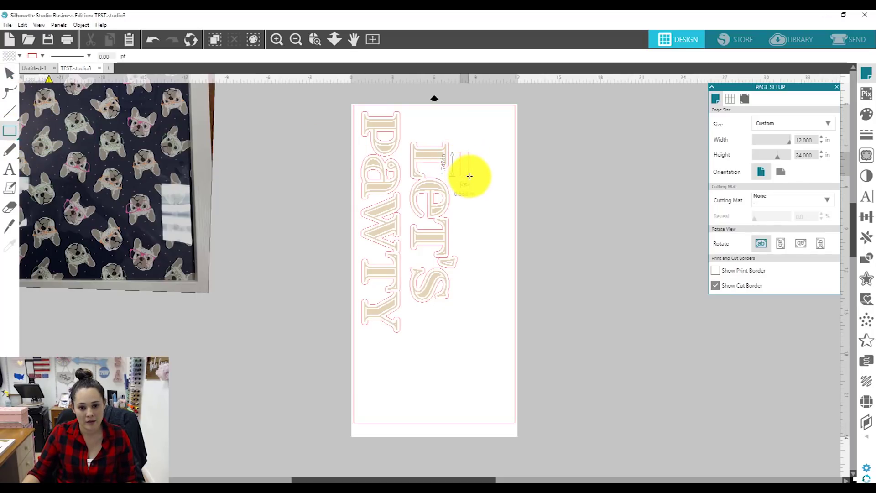
left_click_drag(472, 176, 471, 176)
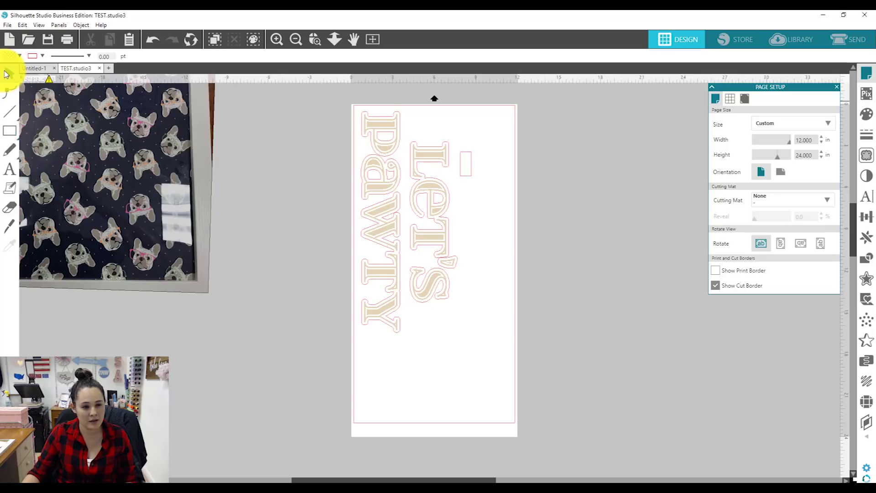
left_click(7, 73)
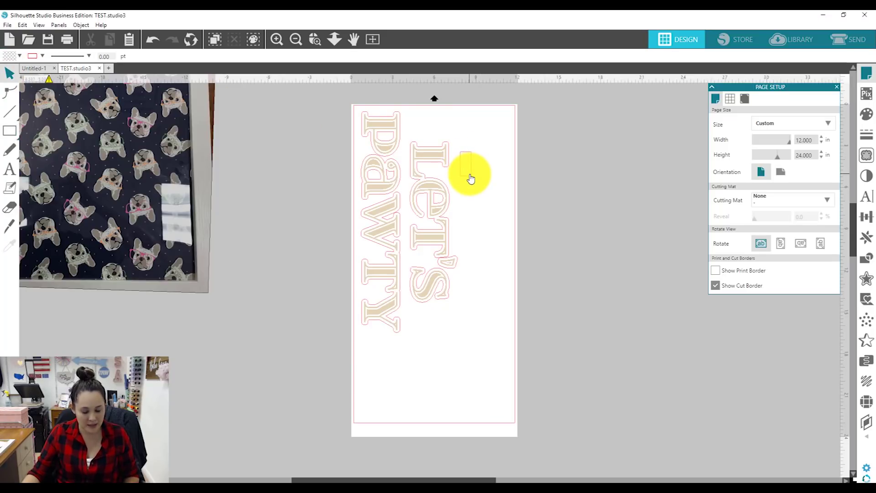
left_click_drag(472, 178, 471, 142)
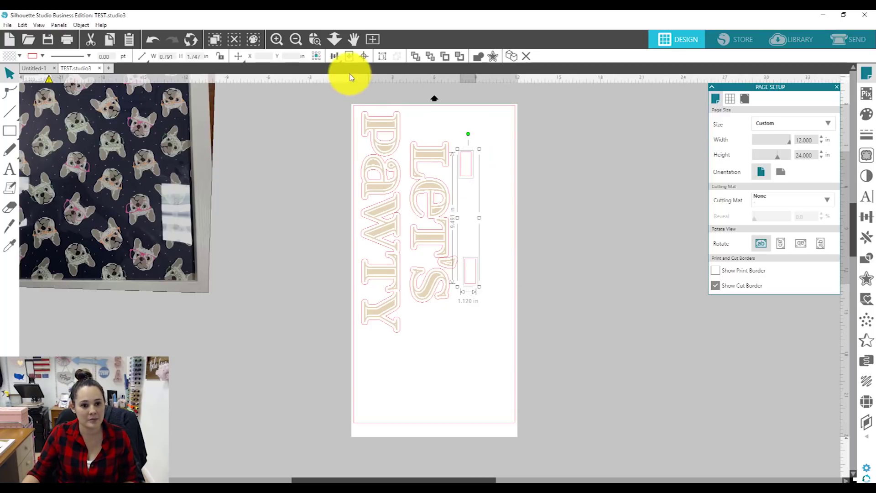
Step: Align the centers of the two small rectangles beside "Let's" so they sit in one vertical column
left_click(340, 61)
left_click(349, 70)
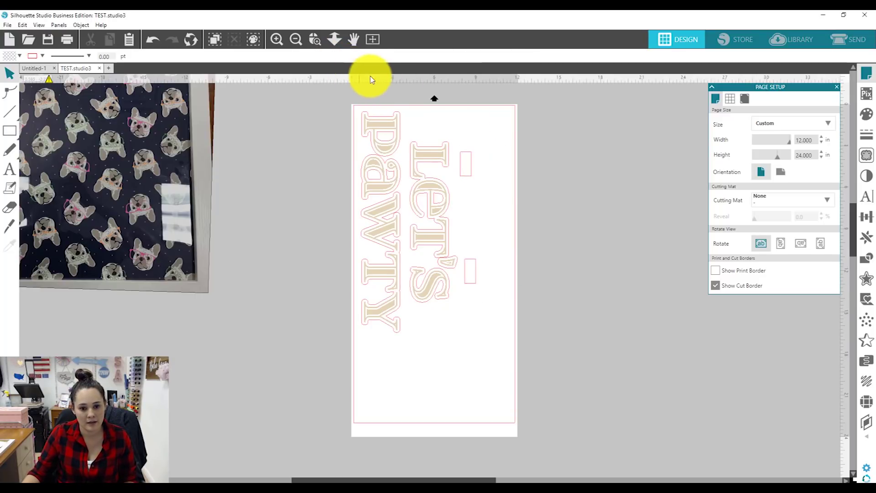
left_click(489, 180)
left_click_drag(518, 302, 468, 147)
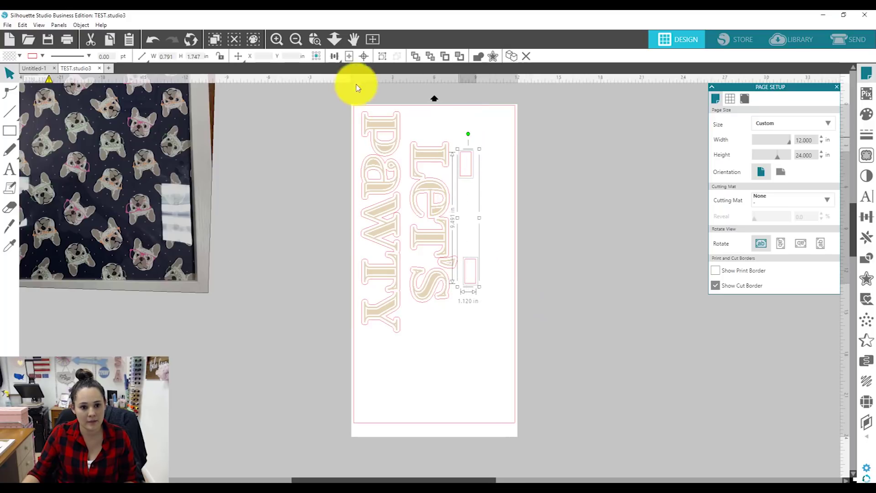
left_click(335, 57)
left_click(351, 74)
left_click(502, 315)
left_click_drag(500, 318, 472, 149)
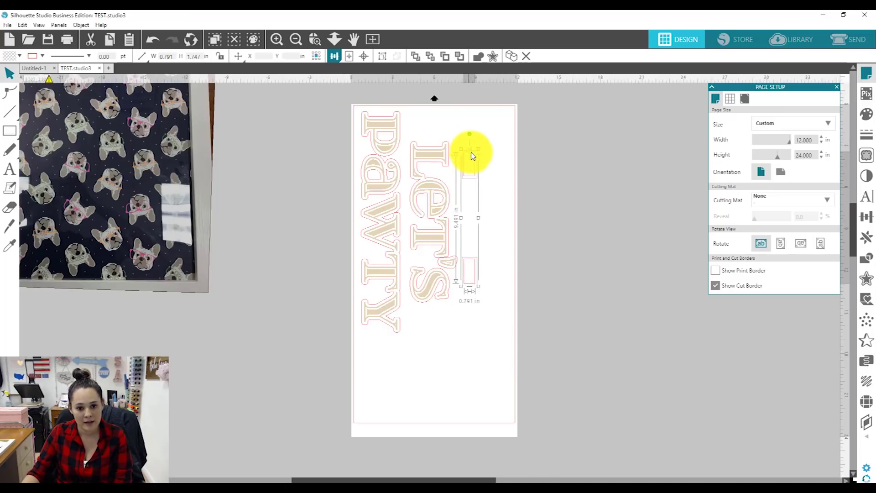
left_click(497, 314)
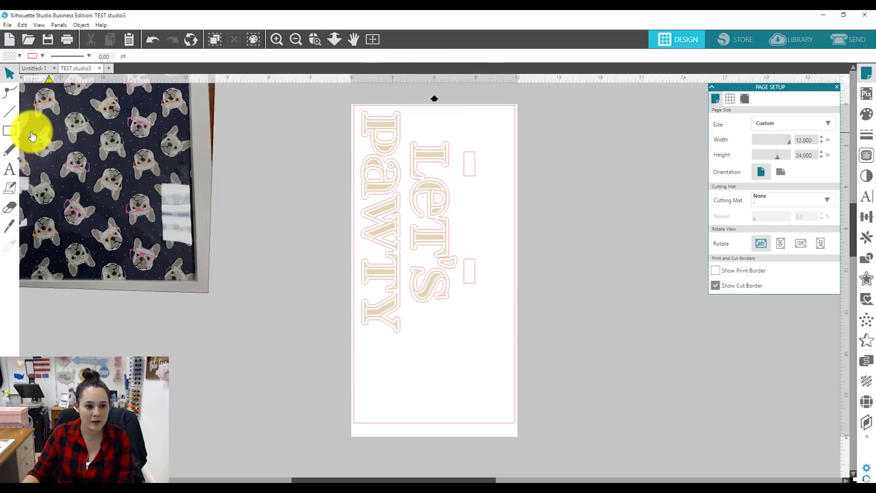
Step: Draw a rectangle about 8.96 by 16.31 in around the lettering and both small rectangles, nudging it slightly down to frame them
left_click(10, 131)
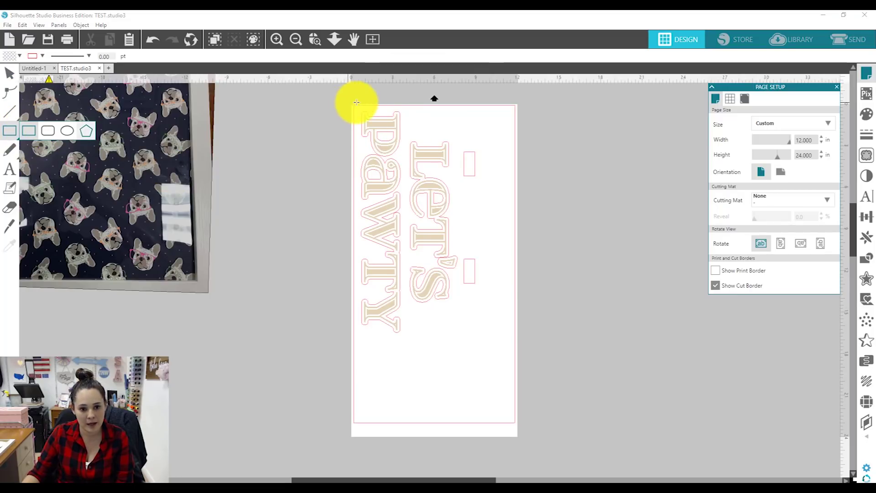
left_click_drag(356, 107, 481, 333)
left_click(9, 73)
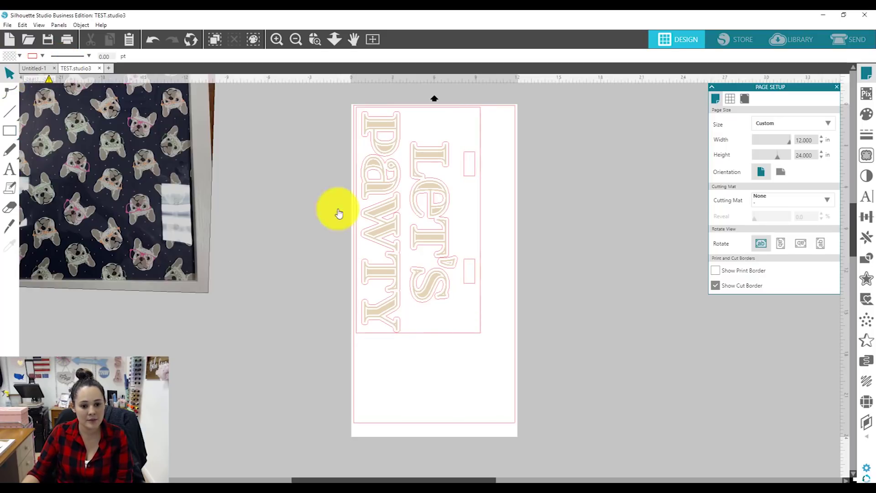
left_click(434, 333)
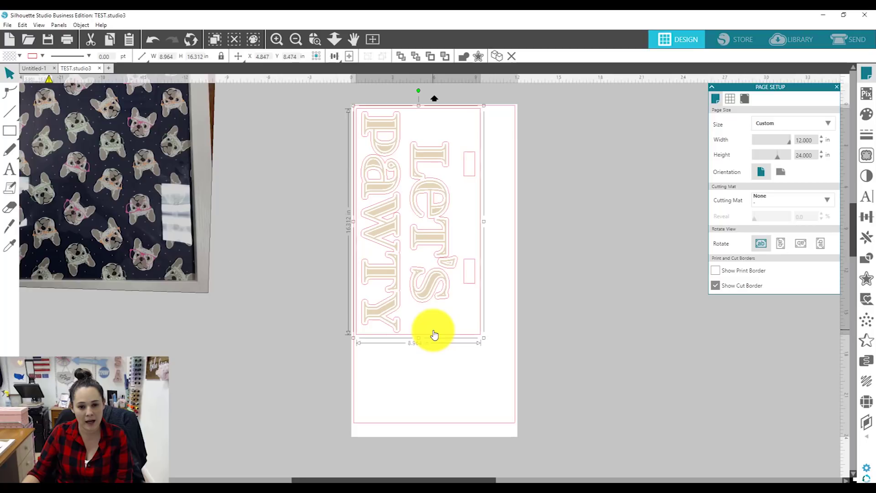
left_click_drag(434, 334, 434, 334)
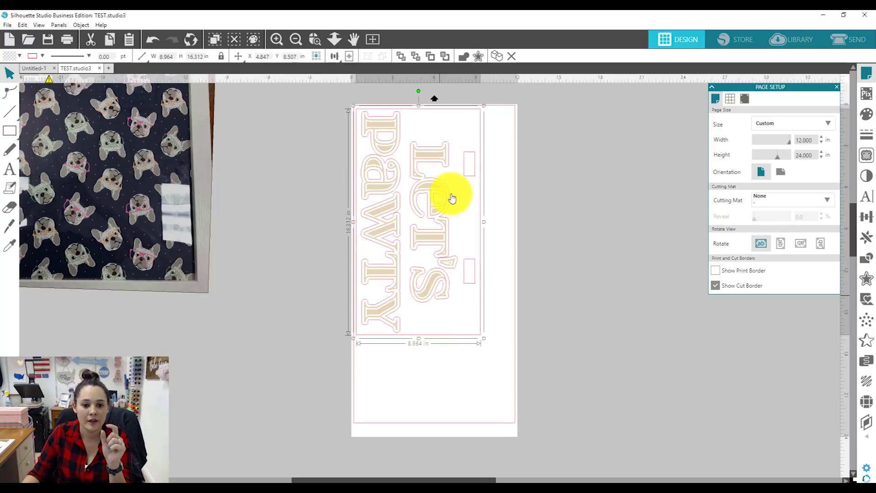
left_click(479, 366)
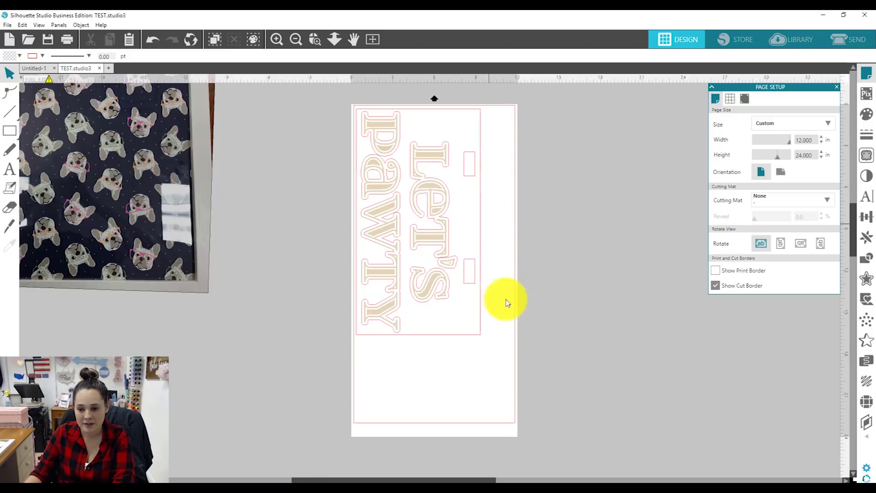
Step: Set up the cut by fill color, excluding the Pattern and white RGB (255,255,255) layers and including the No Color layer
left_click(846, 43)
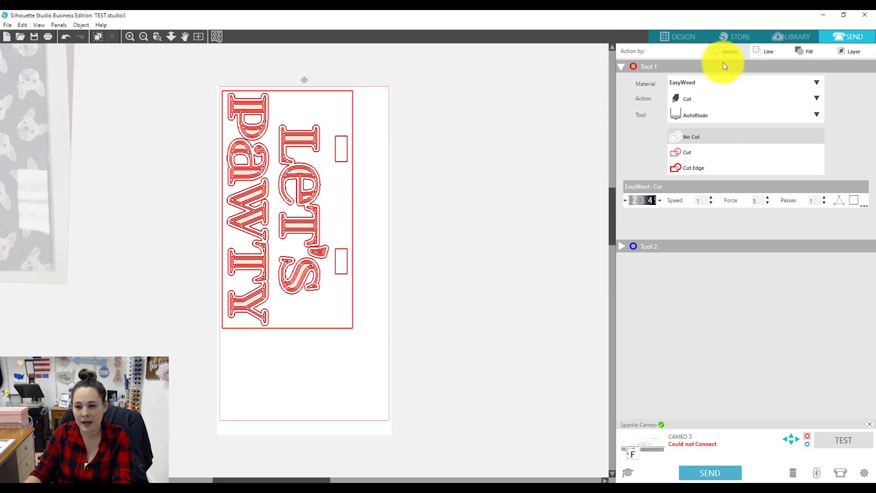
left_click(815, 55)
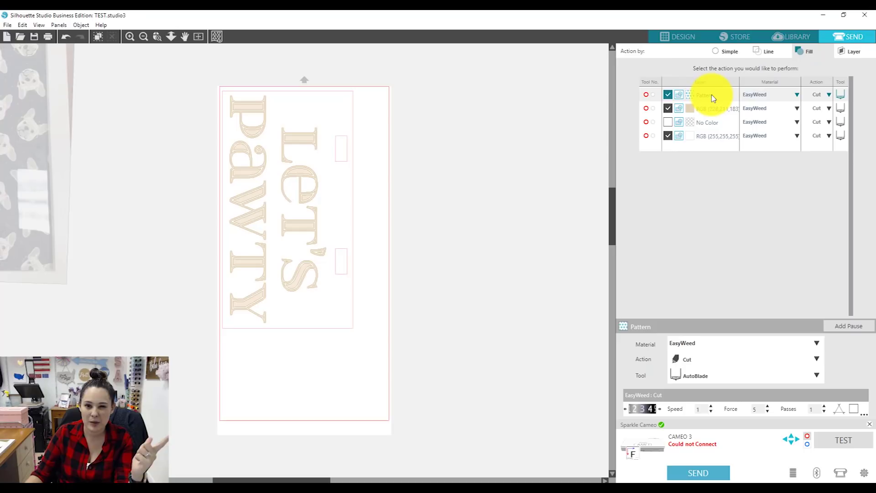
left_click(668, 96)
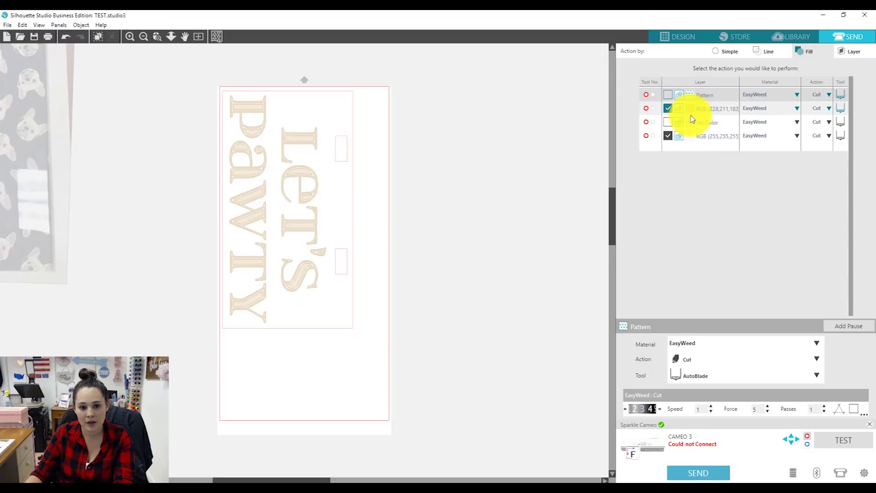
left_click(669, 136)
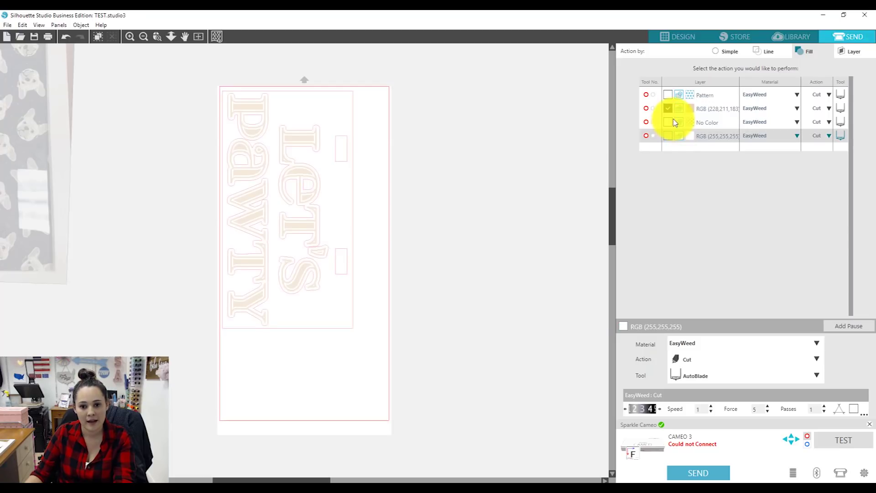
left_click(669, 122)
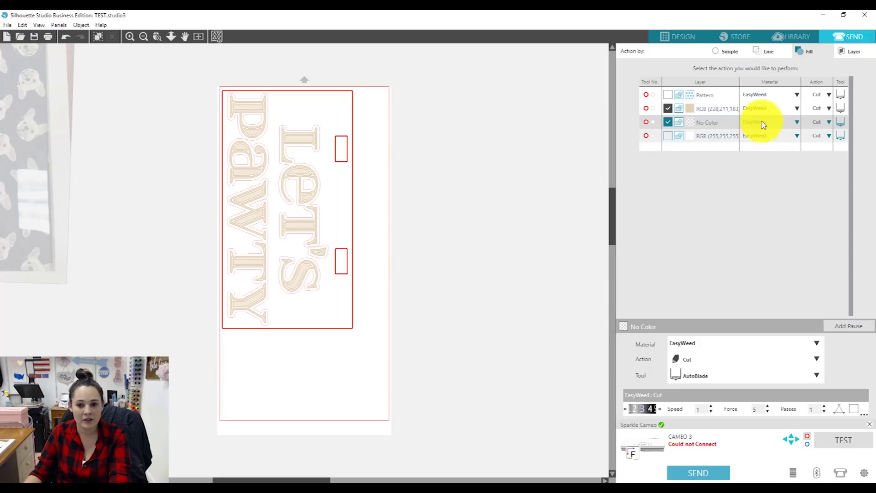
Step: Set the cut material to FDC for the beige RGB (228,211,183) and No Color fill layers
left_click(800, 110)
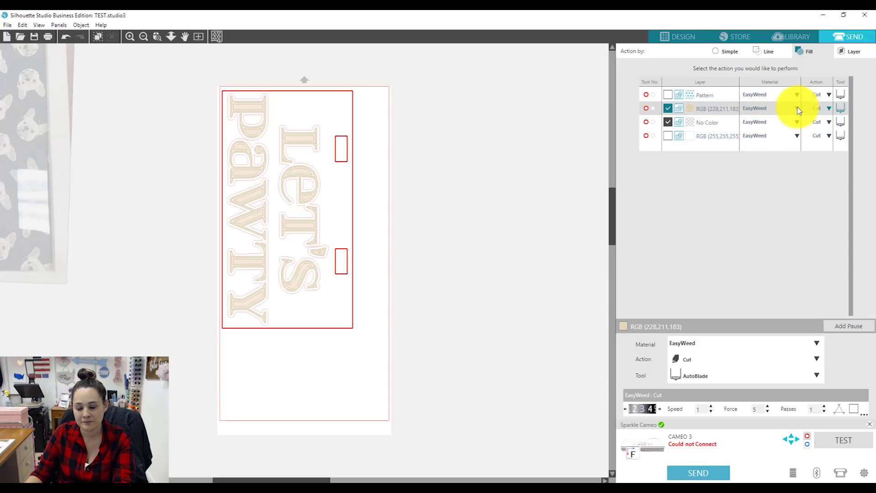
scroll(772, 183, "down", 15)
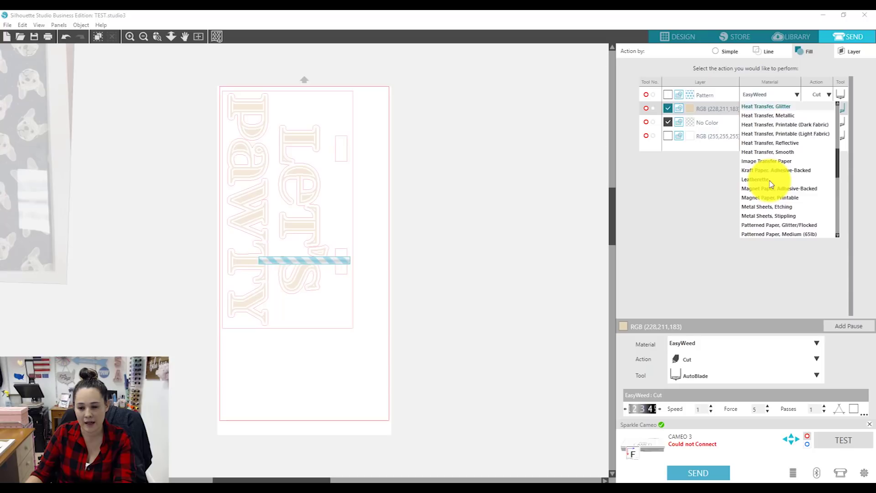
scroll(771, 183, "down", 3)
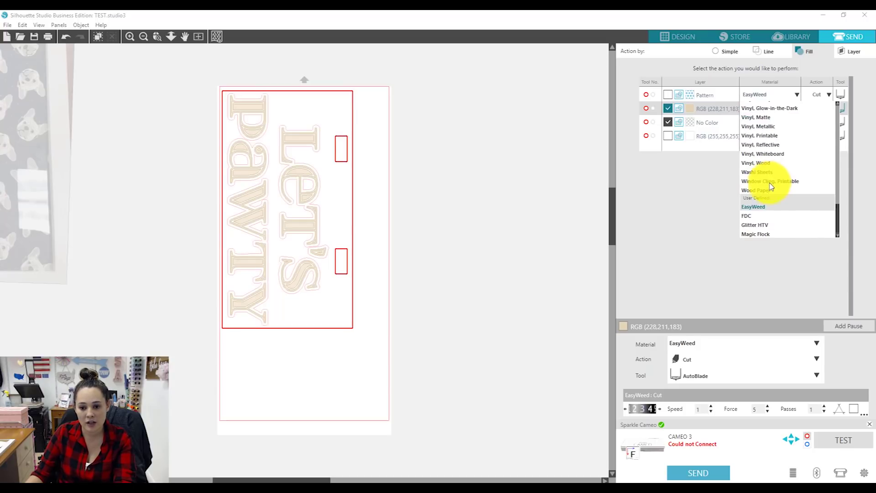
left_click(750, 219)
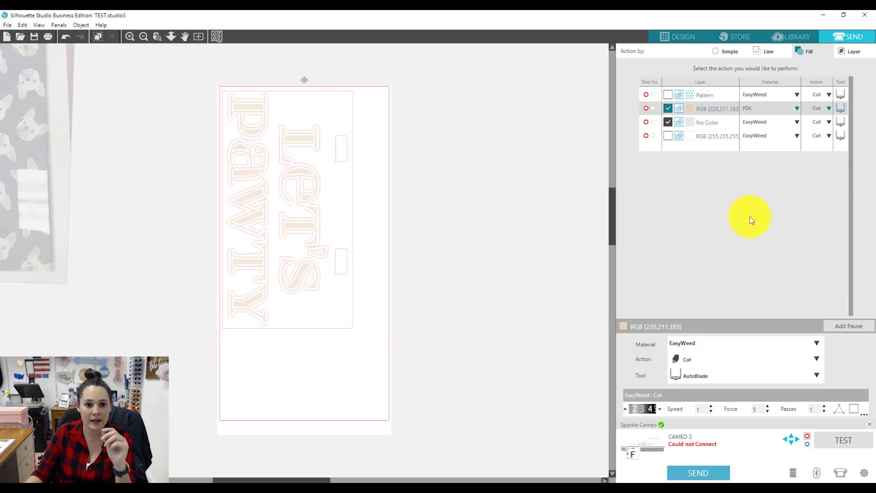
left_click(757, 123)
scroll(761, 165, "down", 10)
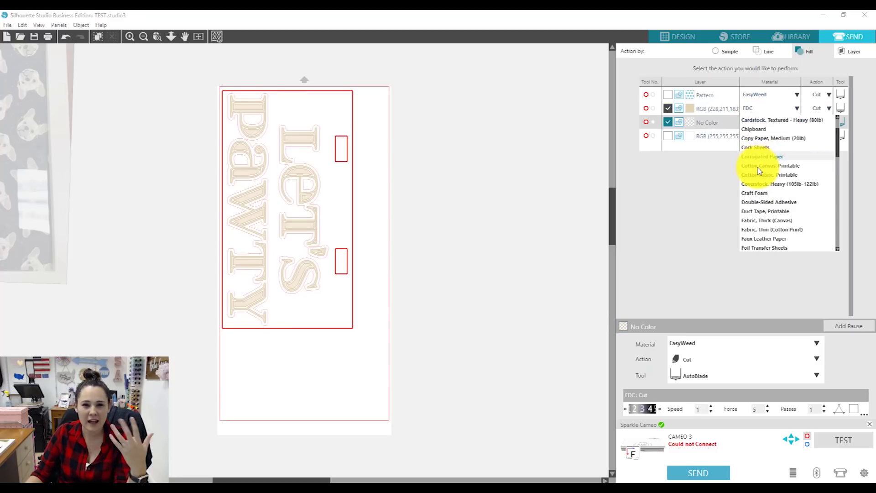
scroll(757, 175, "down", 10)
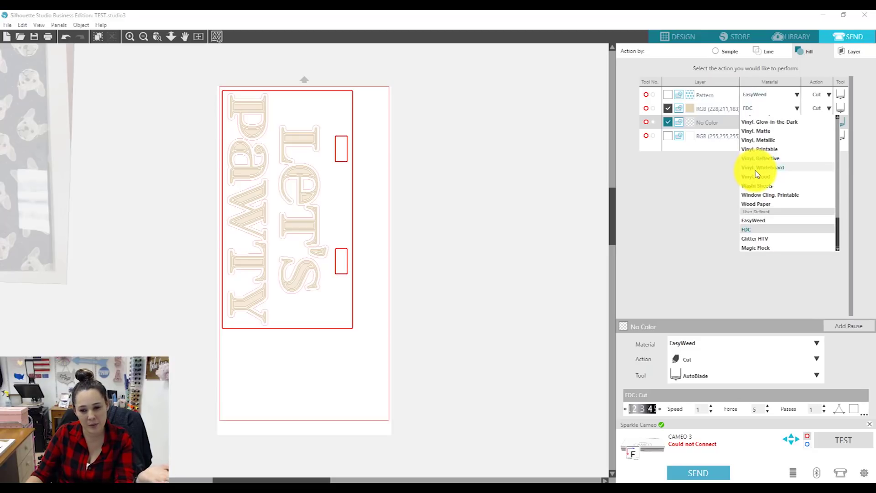
left_click(750, 233)
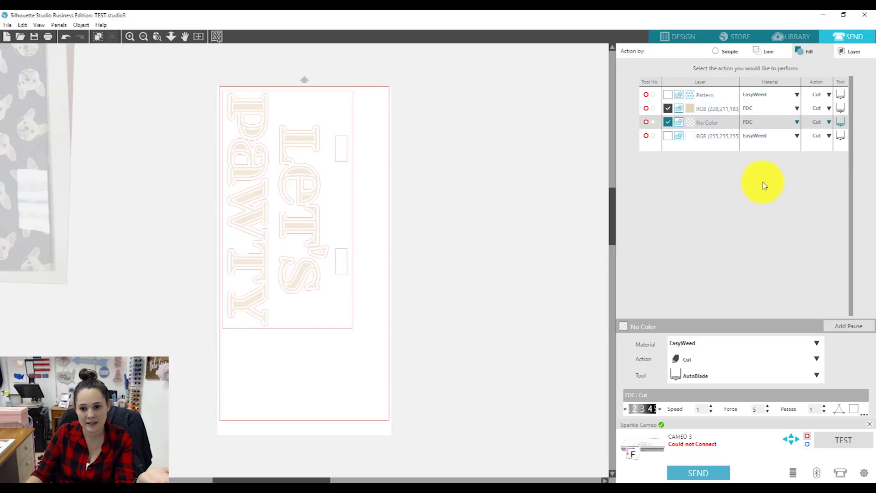
Step: Set the white RGB (255,255,255) fill layer's material to FDC and enable it for cutting in place of the beige layer
left_click(755, 137)
scroll(754, 201, "down", 15)
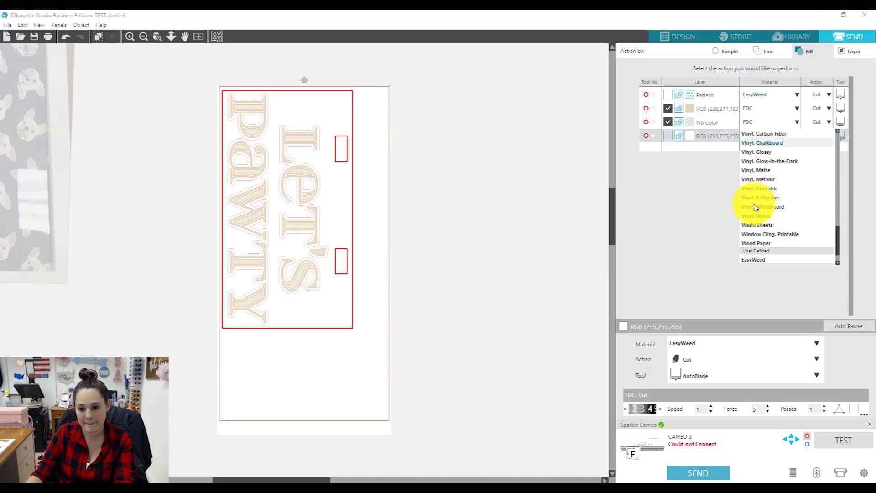
scroll(755, 207, "down", 1)
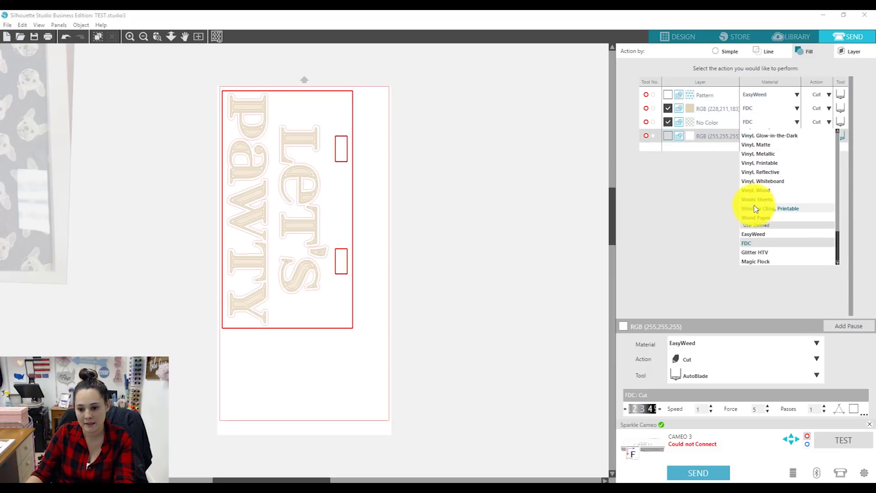
left_click(754, 243)
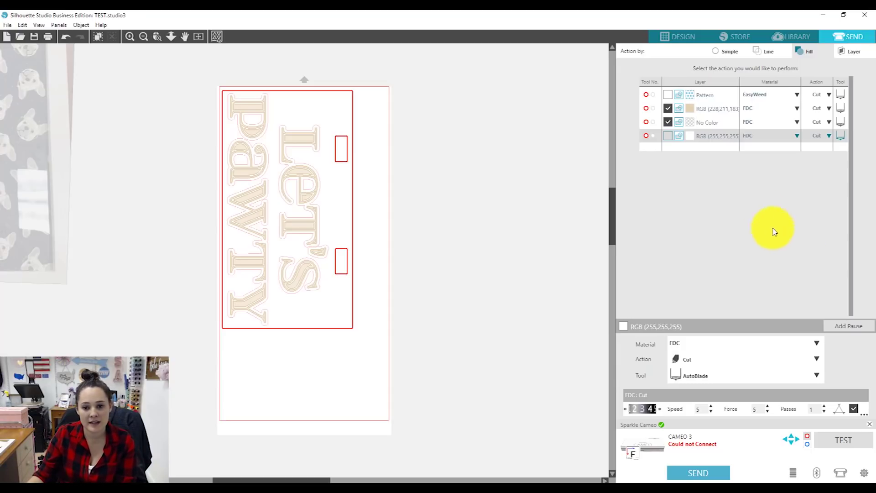
left_click(668, 108)
left_click(669, 136)
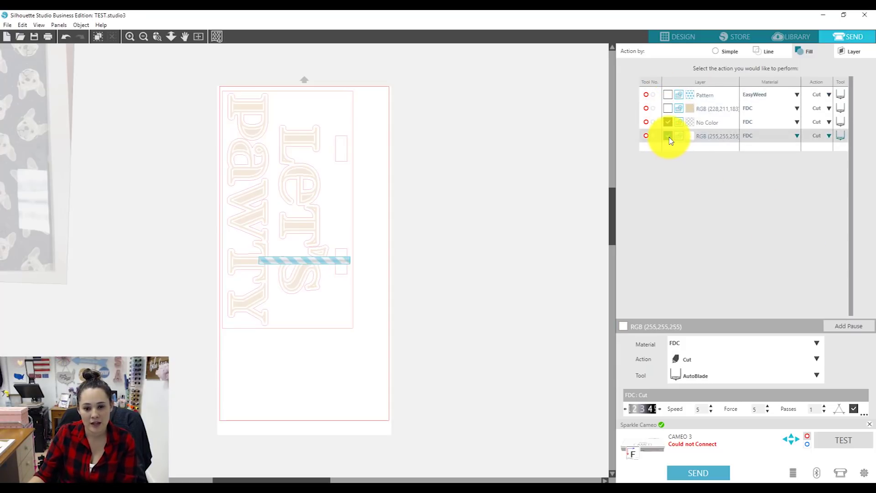